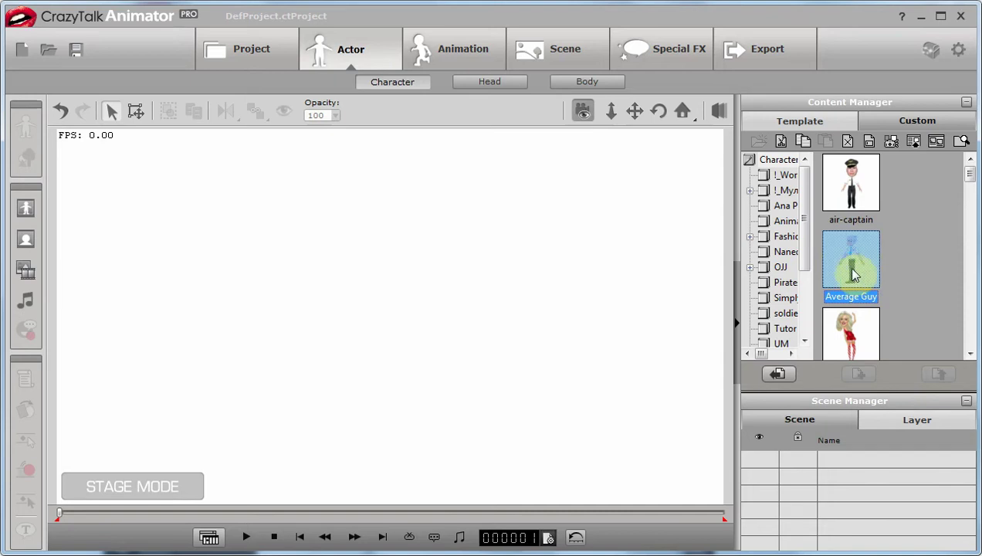
- Add the Average Guy actor, detach his right hand in the Character Composer, and hide its wrist link
{"action": "double_click", "coordinate": [851, 263]}
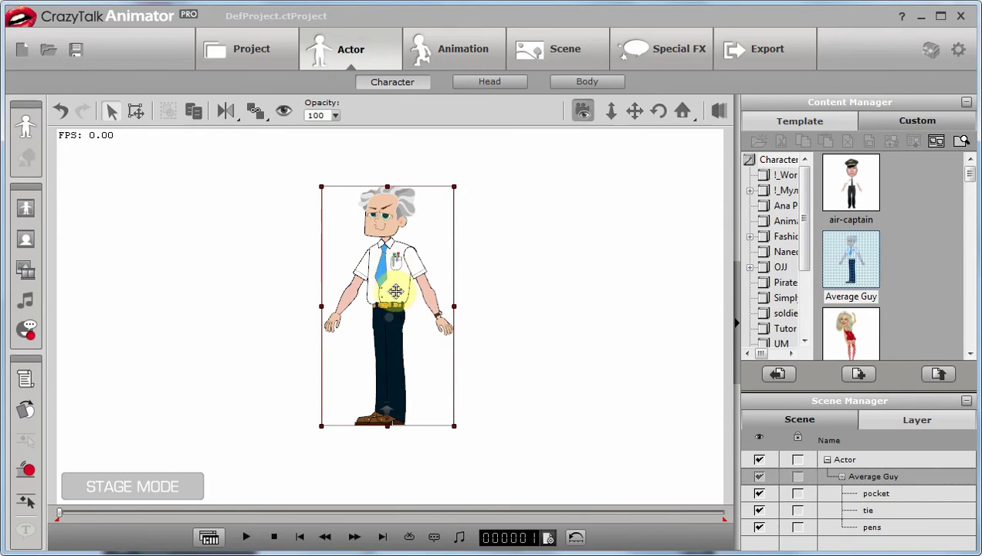
{"action": "left_click", "coordinate": [27, 130]}
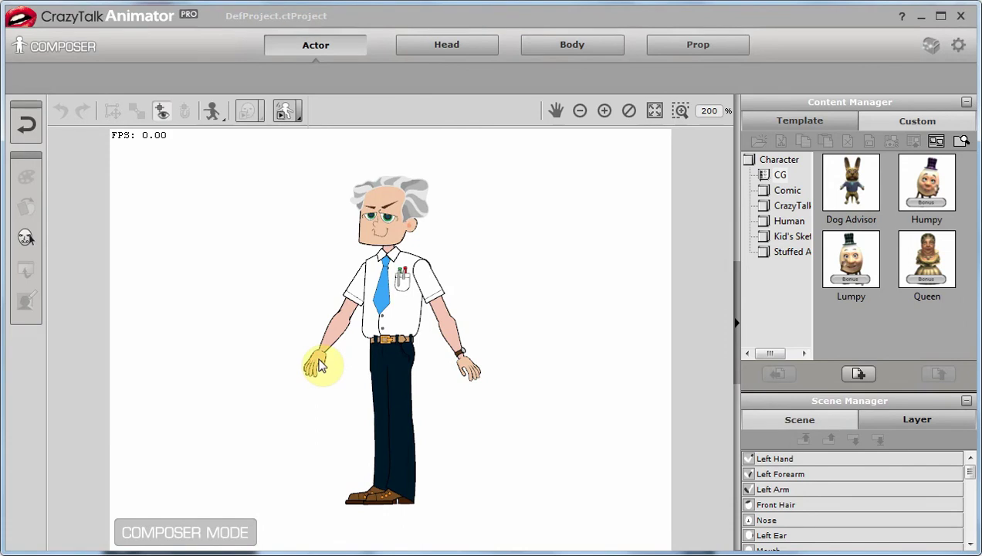
{"action": "left_click", "coordinate": [321, 366]}
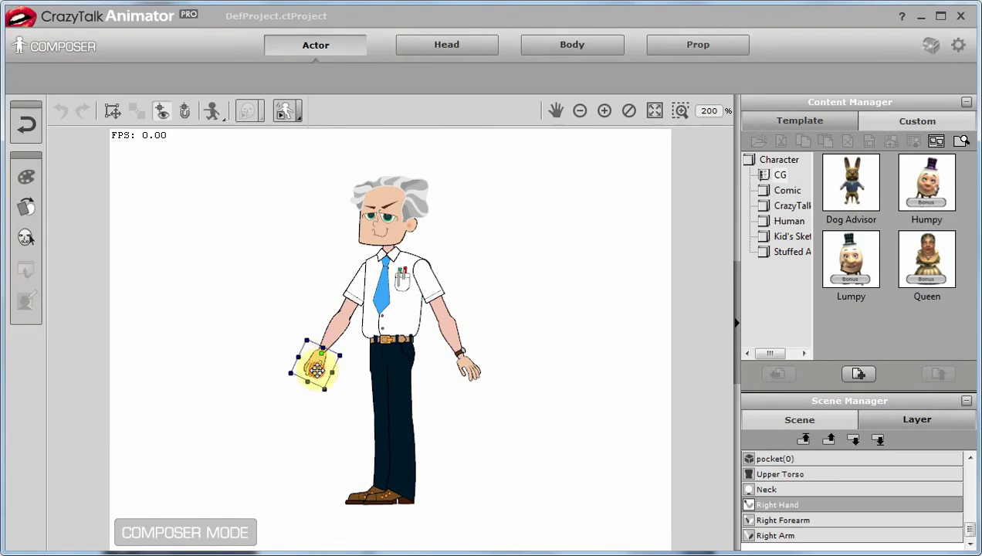
{"action": "left_click_drag", "start_coordinate": [317, 370], "coordinate": [187, 227]}
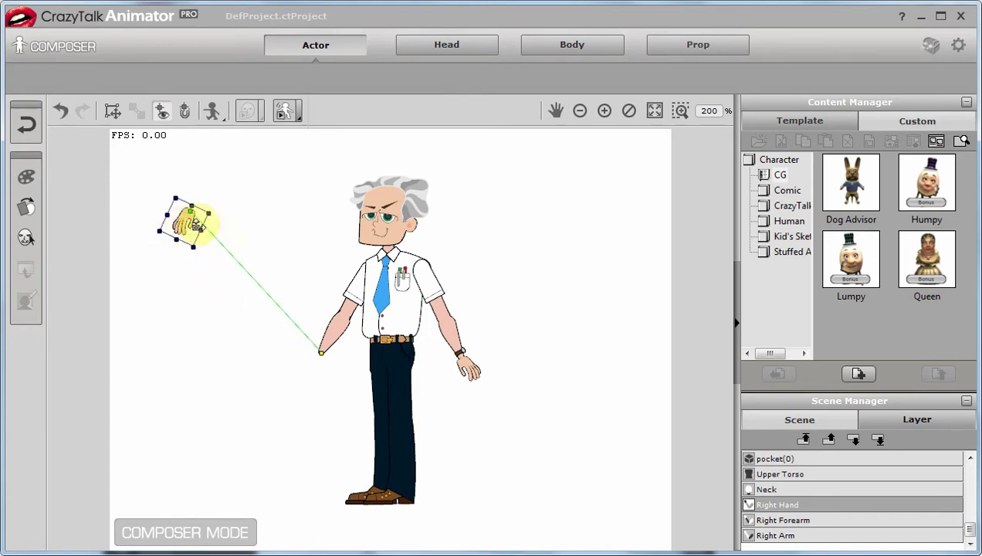
{"action": "left_click", "coordinate": [163, 113]}
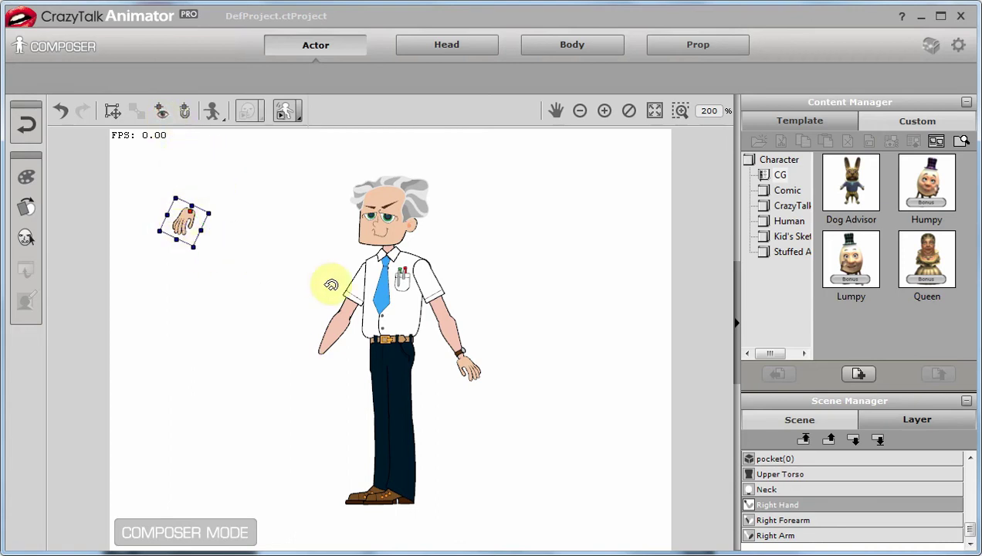
- Pan and zoom the composer view to 1600% on the detached hand
{"action": "left_click", "coordinate": [553, 113]}
{"action": "left_click_drag", "start_coordinate": [303, 272], "coordinate": [511, 374]}
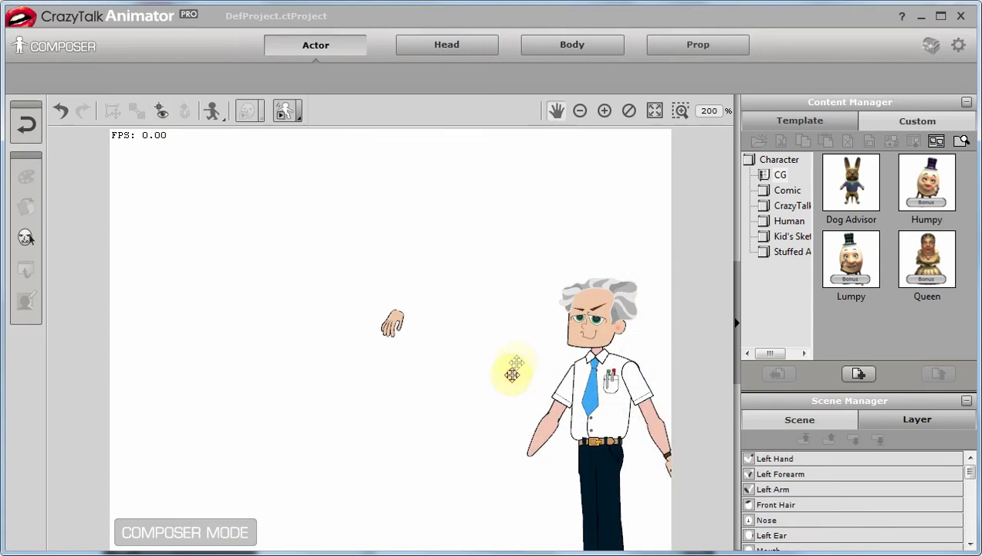
{"action": "left_click", "coordinate": [605, 112]}
{"action": "left_click", "coordinate": [605, 112]}
{"action": "left_click", "coordinate": [557, 112]}
{"action": "left_click_drag", "start_coordinate": [514, 255], "coordinate": [450, 439]}
- Scale up the right hand with its corner handle and reposition it on the canvas
{"action": "left_click", "coordinate": [375, 327]}
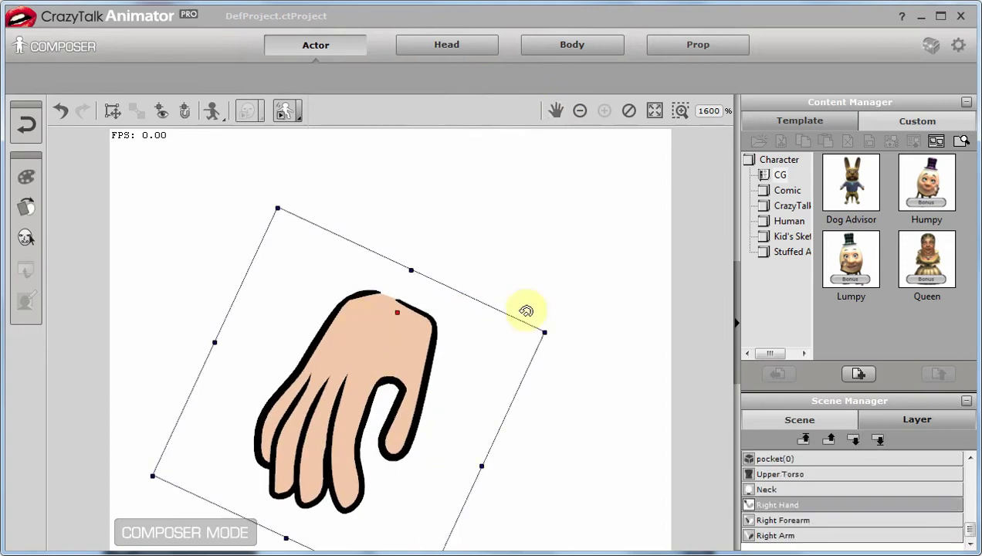
{"action": "left_click_drag", "start_coordinate": [545, 334], "coordinate": [700, 281]}
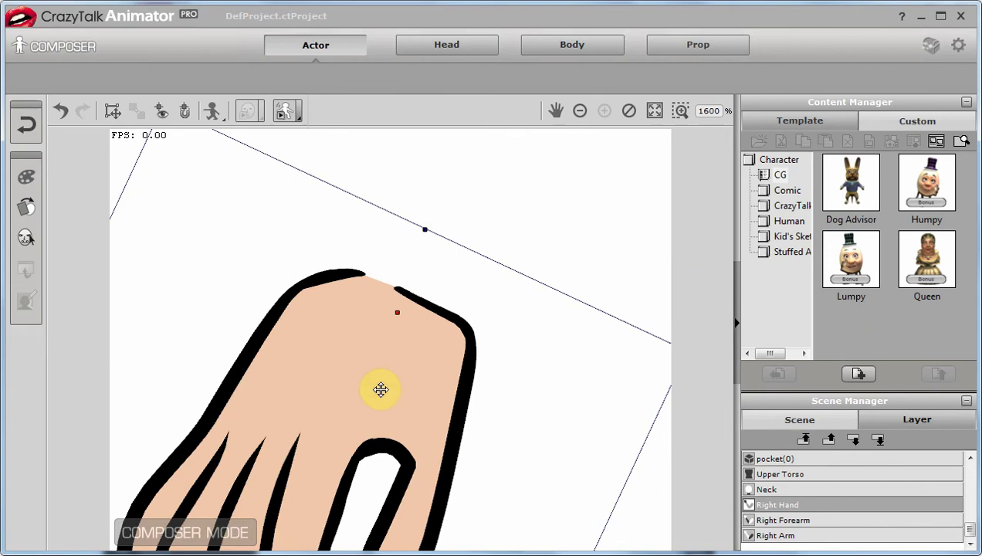
{"action": "left_click_drag", "start_coordinate": [350, 402], "coordinate": [321, 388]}
{"action": "left_click_drag", "start_coordinate": [648, 331], "coordinate": [580, 350]}
{"action": "left_click_drag", "start_coordinate": [377, 351], "coordinate": [453, 285]}
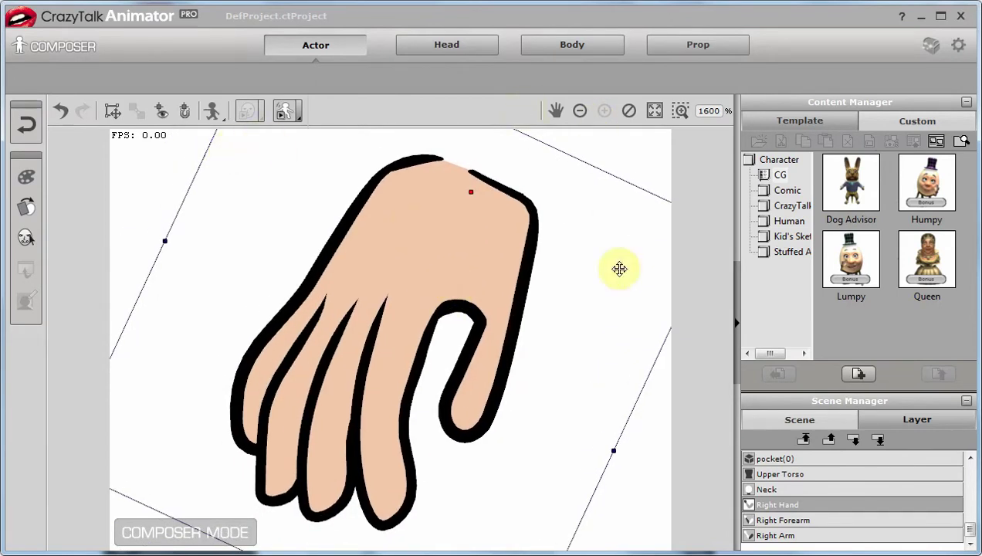
- Deselect the enlarged right hand by clicking empty canvas
{"action": "left_click", "coordinate": [643, 149]}
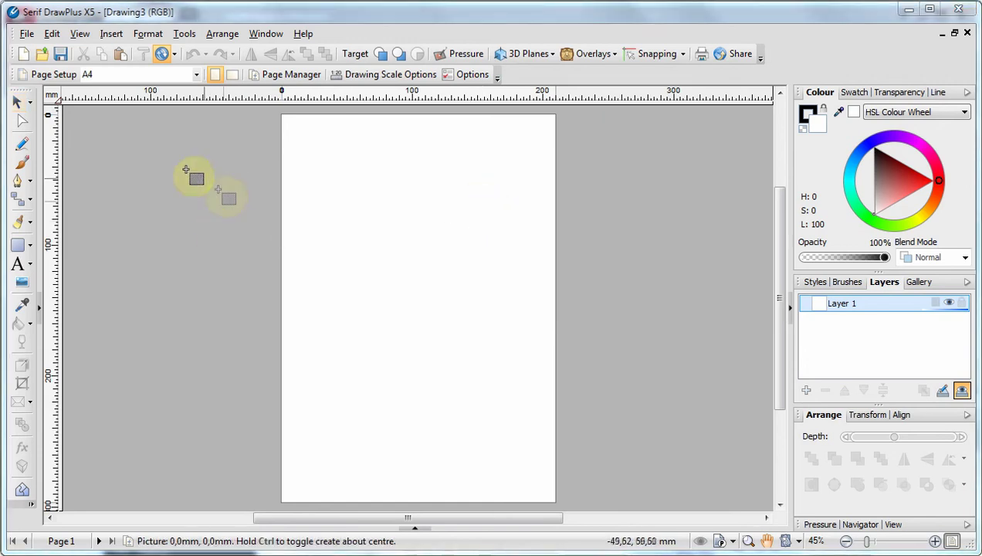
- Paste the hand screenshot, open it in Cutout Studio, and discard its top-right area
{"action": "left_click", "coordinate": [175, 169]}
{"action": "left_click_drag", "start_coordinate": [511, 344], "coordinate": [496, 302]}
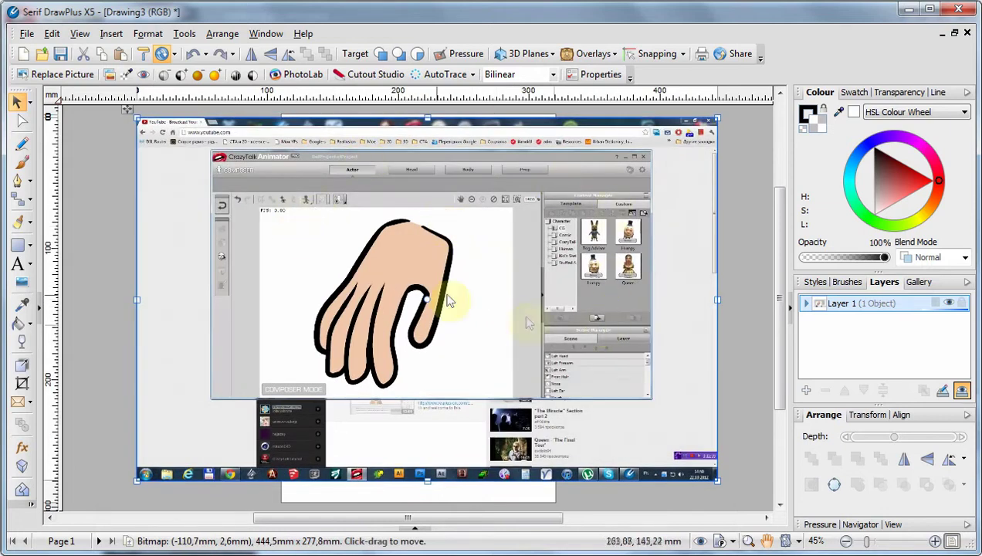
{"action": "left_click", "coordinate": [377, 76]}
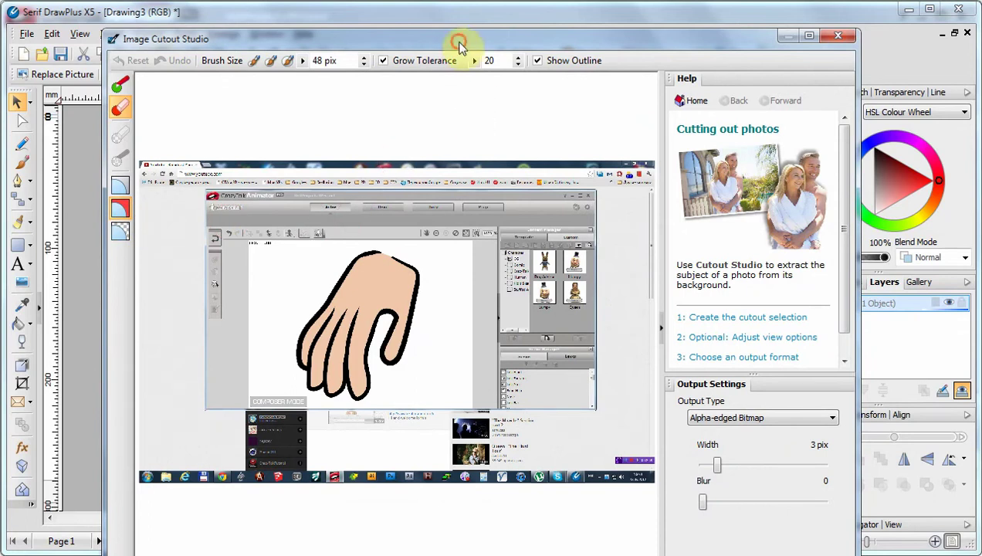
{"action": "left_click_drag", "start_coordinate": [460, 44], "coordinate": [458, 12]}
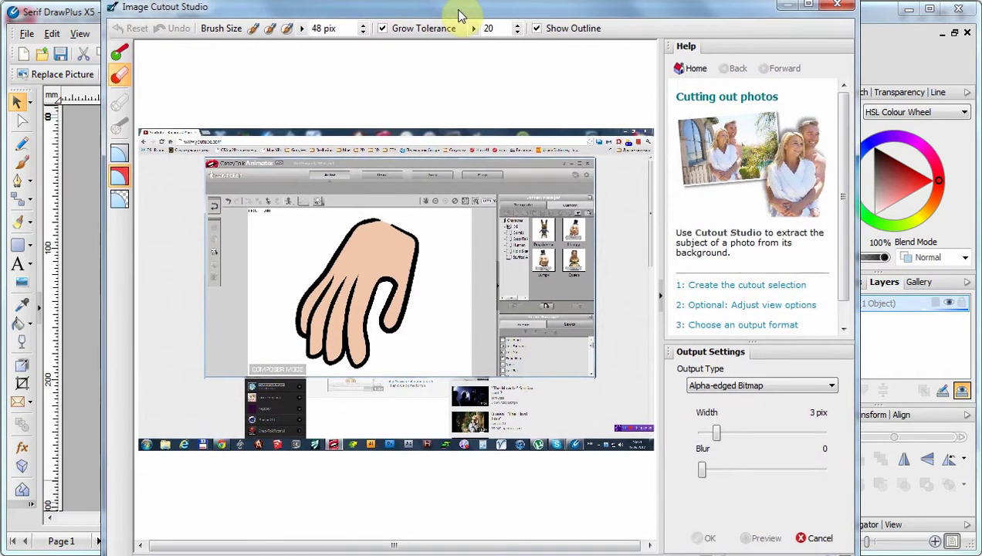
{"action": "left_click", "coordinate": [122, 177]}
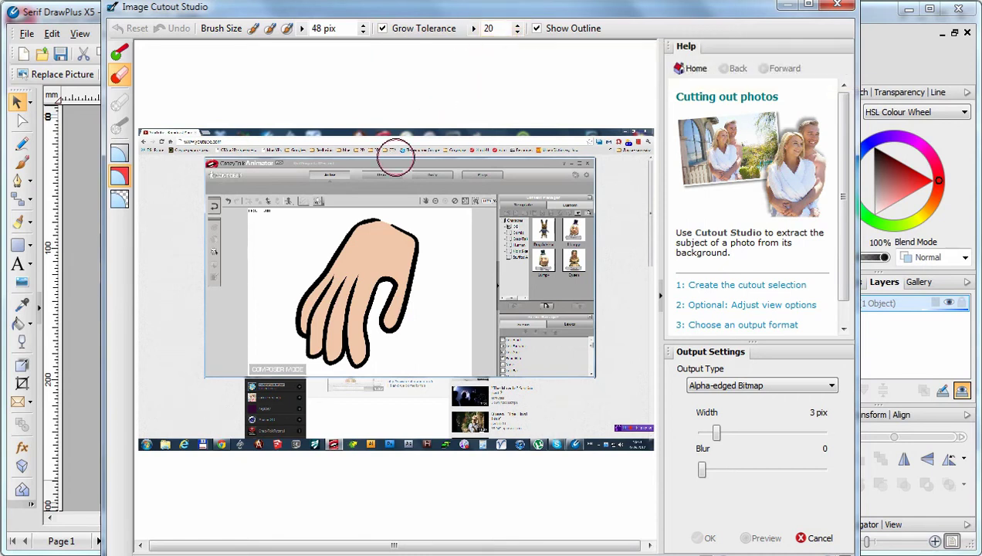
{"action": "mouse_move", "coordinate": [450, 149]}
{"action": "left_mouse_down"}
{"action": "mouse_move", "coordinate": [598, 201]}
{"action": "mouse_move", "coordinate": [631, 179]}
{"action": "mouse_move", "coordinate": [635, 151]}
{"action": "mouse_move", "coordinate": [241, 149]}
{"action": "mouse_move", "coordinate": [272, 172]}
{"action": "left_mouse_up"}
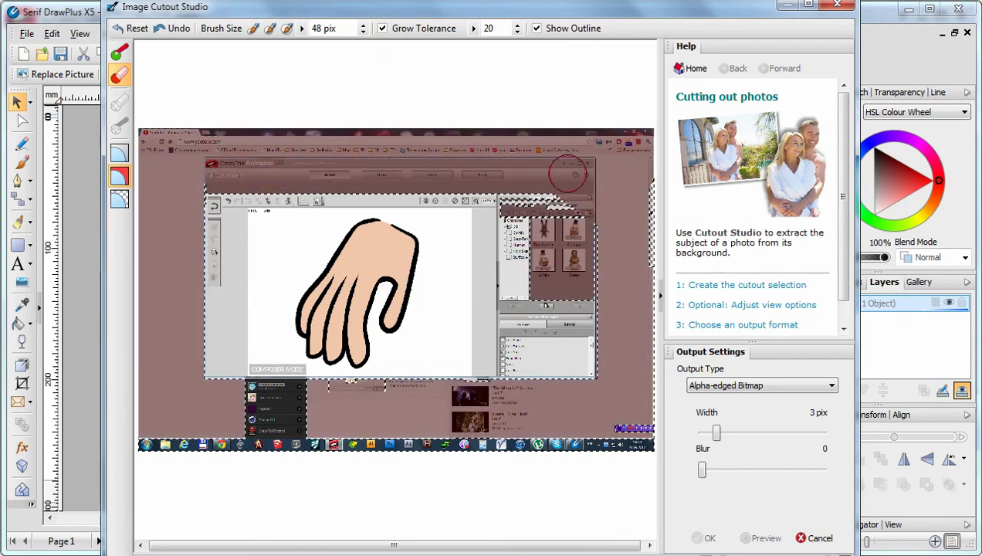
- Paint the Discard brush over the right-side panel and the area right of the hand
{"action": "mouse_move", "coordinate": [629, 159]}
{"action": "left_mouse_down"}
{"action": "mouse_move", "coordinate": [640, 186]}
{"action": "mouse_move", "coordinate": [622, 442]}
{"action": "mouse_move", "coordinate": [186, 452]}
{"action": "mouse_move", "coordinate": [352, 427]}
{"action": "left_mouse_up"}
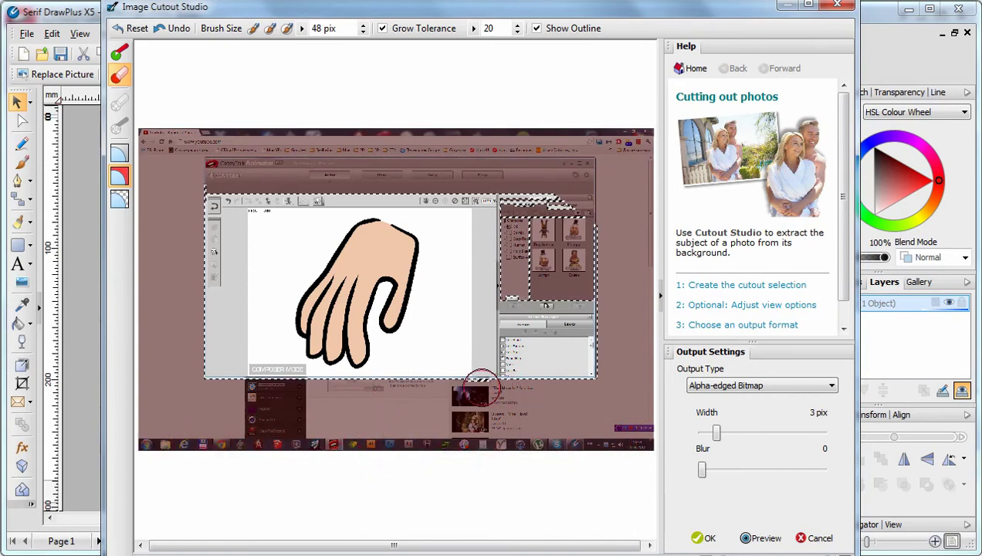
{"action": "mouse_move", "coordinate": [479, 376]}
{"action": "left_mouse_down"}
{"action": "mouse_move", "coordinate": [567, 361]}
{"action": "mouse_move", "coordinate": [595, 271]}
{"action": "left_mouse_up"}
{"action": "mouse_move", "coordinate": [595, 308]}
{"action": "left_mouse_down"}
{"action": "mouse_move", "coordinate": [507, 204]}
{"action": "mouse_move", "coordinate": [487, 202]}
{"action": "mouse_move", "coordinate": [489, 257]}
{"action": "left_mouse_up"}
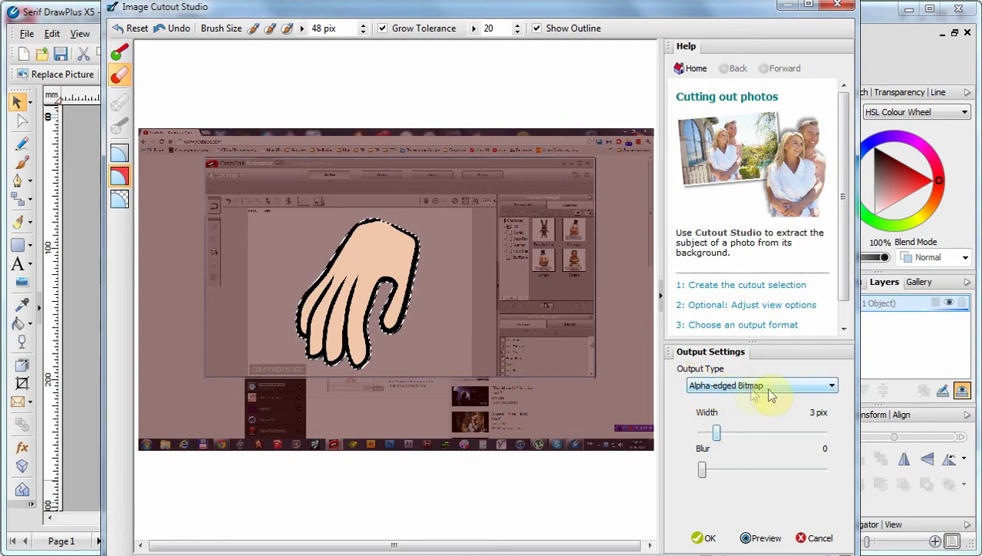
- Apply the cutout, enlarge the cut-out hand, move it down the page, and open AutoTrace Studio
{"action": "left_click", "coordinate": [705, 539]}
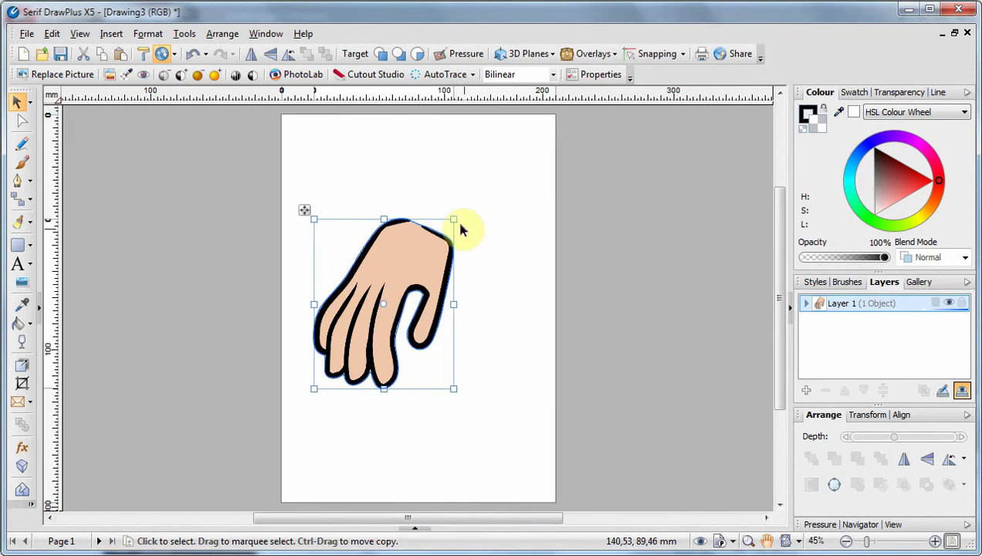
{"action": "left_click_drag", "start_coordinate": [454, 220], "coordinate": [555, 136]}
{"action": "left_click_drag", "start_coordinate": [482, 210], "coordinate": [475, 265]}
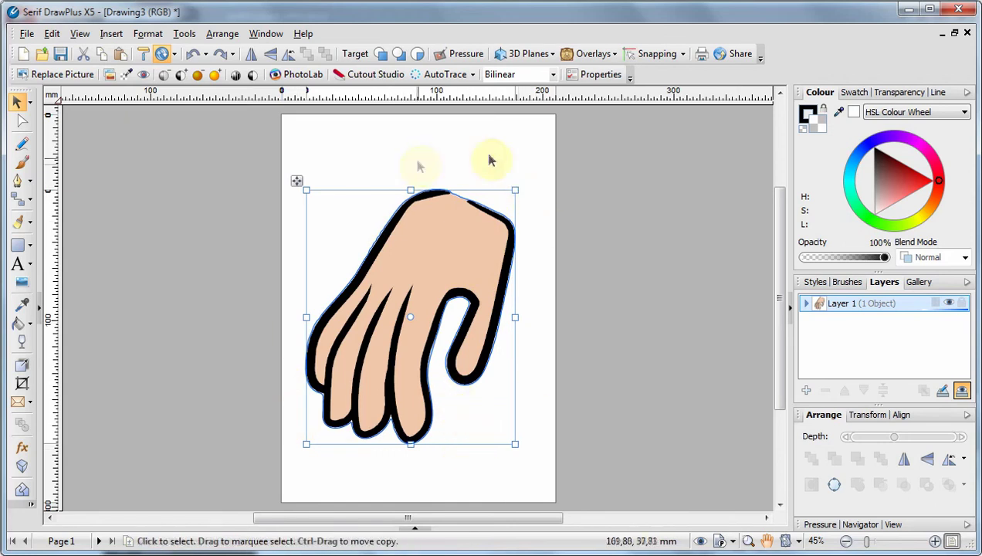
{"action": "left_click", "coordinate": [448, 80]}
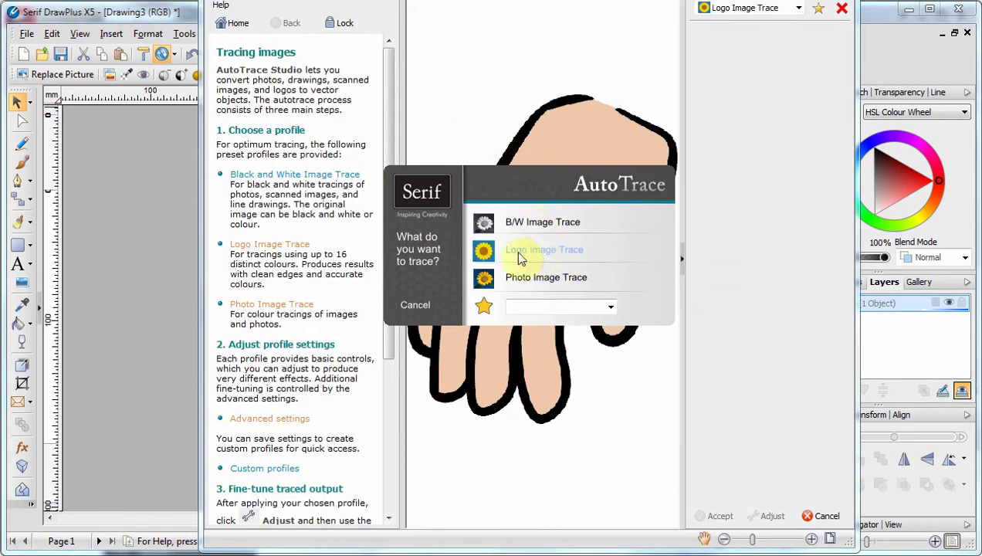
- Trace the hand with the Logo Image Trace profile and accept the vector result
{"action": "left_click", "coordinate": [589, 255]}
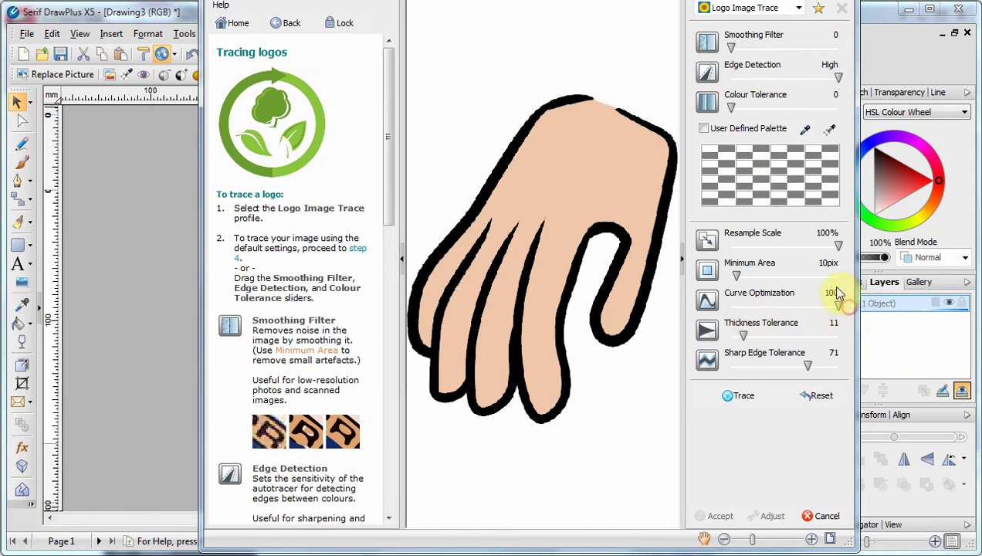
{"action": "left_click", "coordinate": [743, 397]}
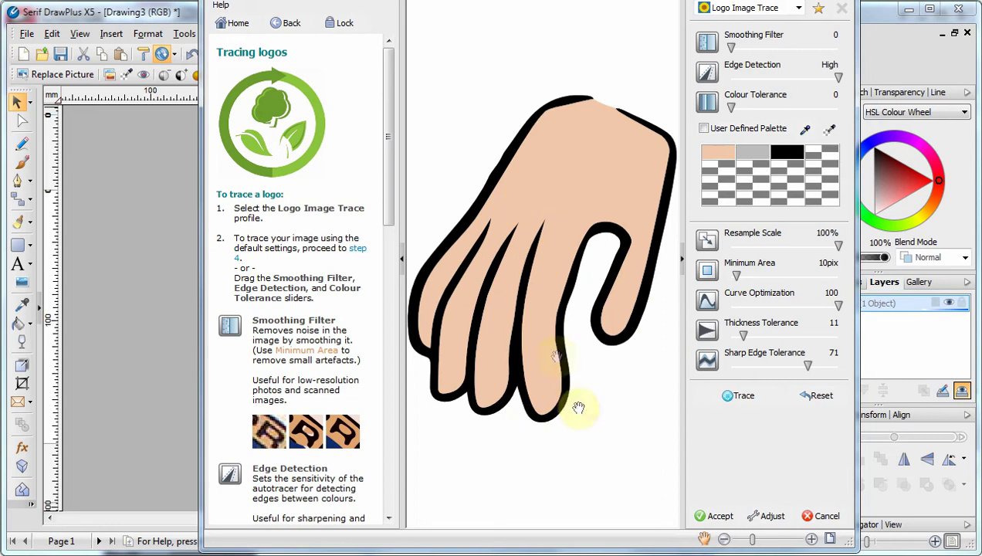
{"action": "left_click", "coordinate": [718, 516]}
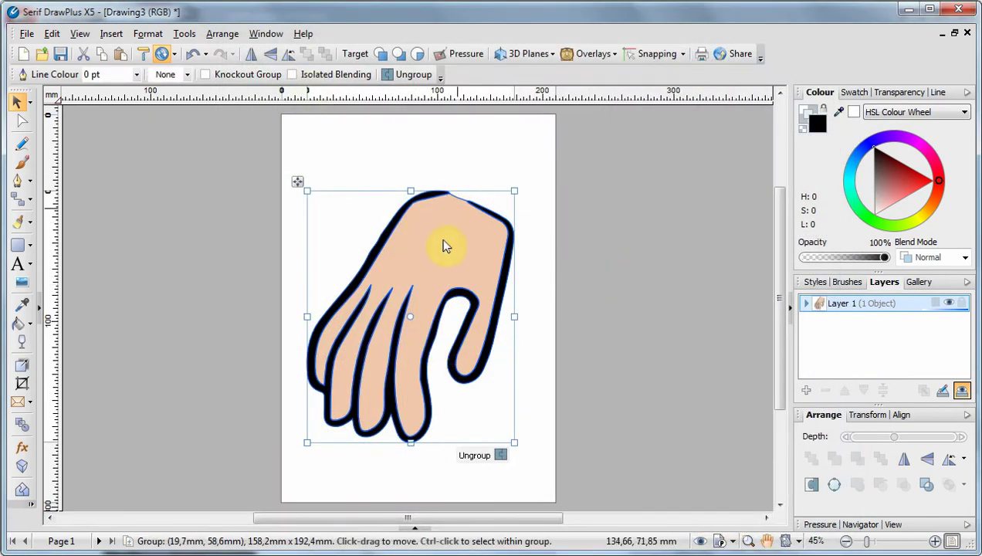
- Convert the traced hand to curves and run Clean Curves to reduce its nodes
{"action": "right_click", "coordinate": [432, 245]}
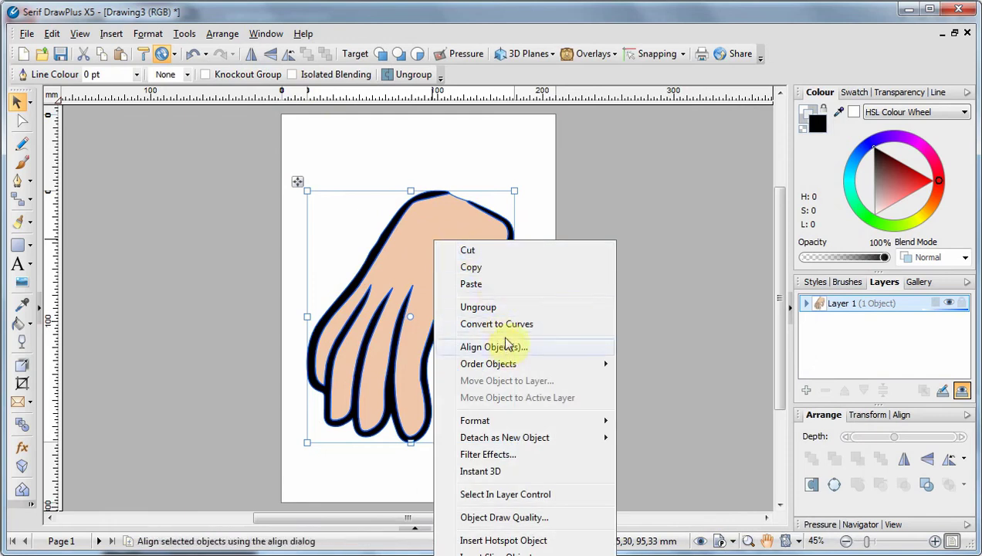
{"action": "left_click", "coordinate": [532, 326]}
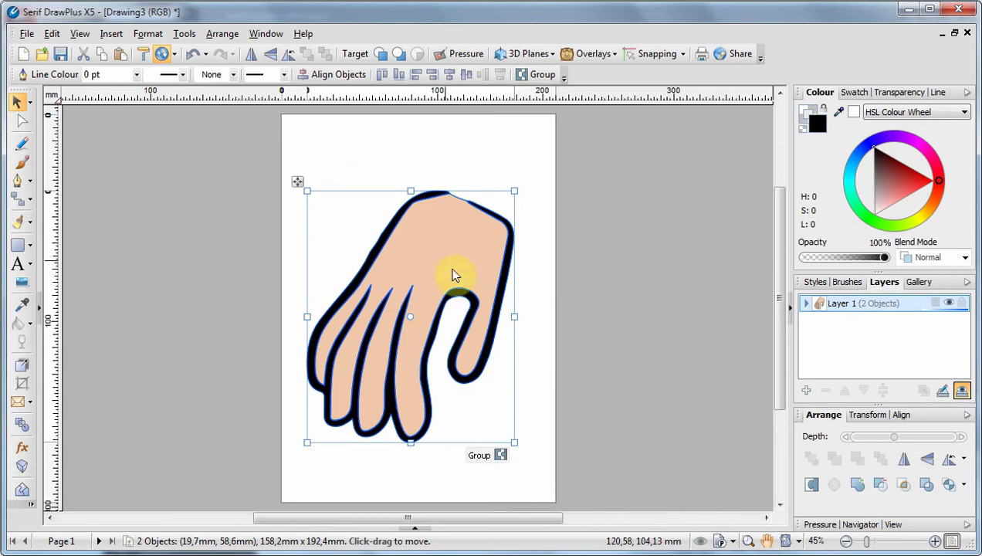
{"action": "left_click", "coordinate": [22, 121]}
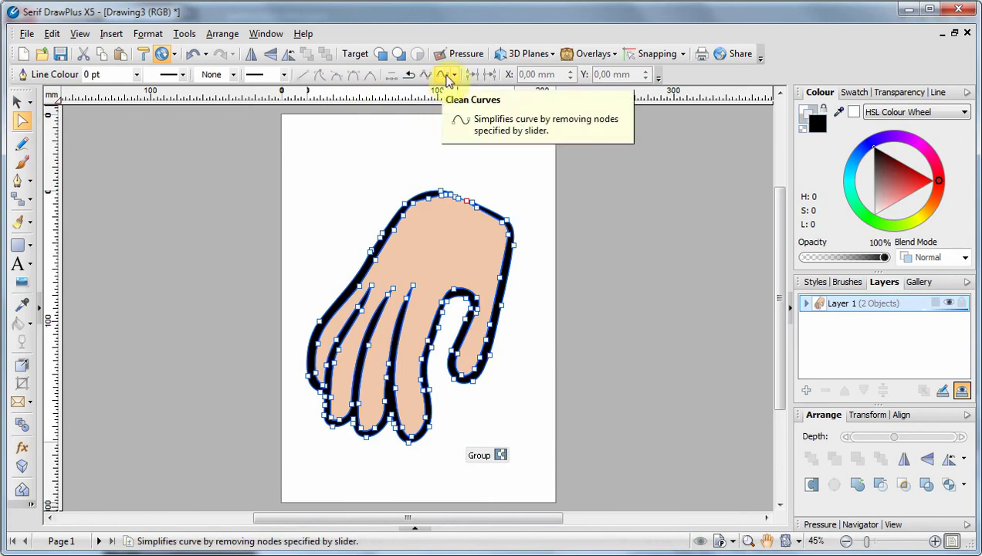
{"action": "left_click", "coordinate": [448, 80]}
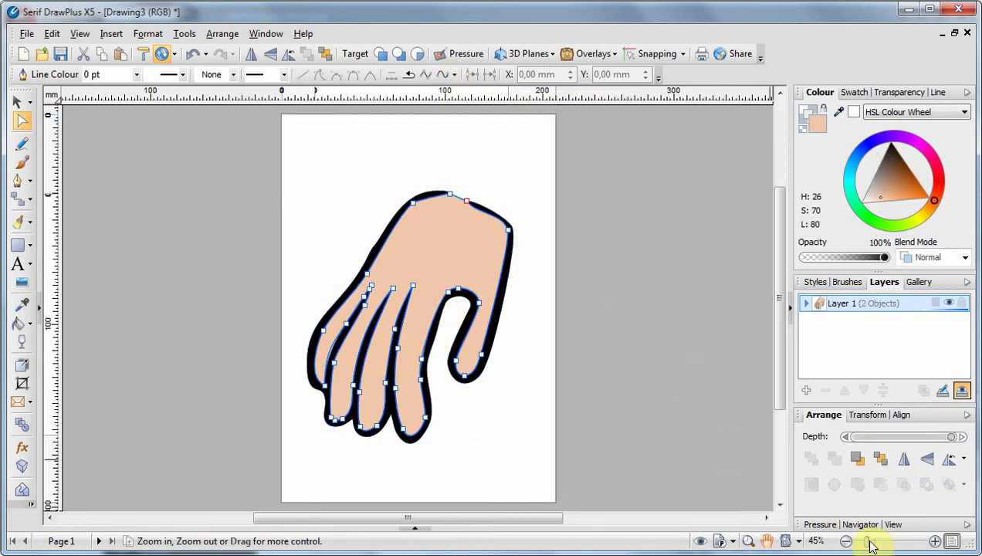
- Zoom in on the fingers and select the black outline curve
{"action": "mouse_move", "coordinate": [865, 540]}
{"action": "left_mouse_down"}
{"action": "mouse_move", "coordinate": [855, 540]}
{"action": "mouse_move", "coordinate": [881, 545]}
{"action": "left_mouse_up"}
{"action": "mouse_move", "coordinate": [782, 320]}
{"action": "left_mouse_down"}
{"action": "mouse_move", "coordinate": [774, 380]}
{"action": "mouse_move", "coordinate": [771, 309]}
{"action": "left_mouse_up"}
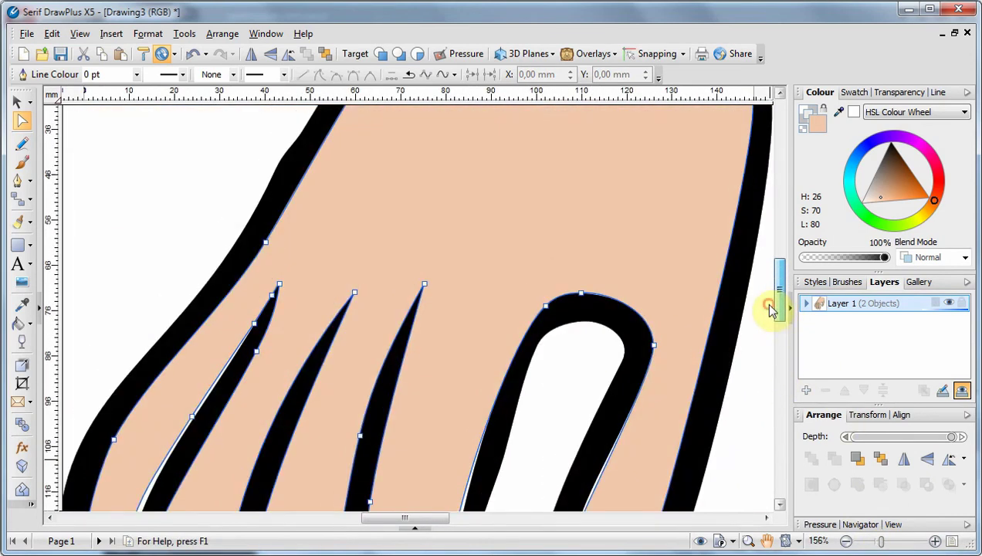
{"action": "left_click", "coordinate": [264, 221]}
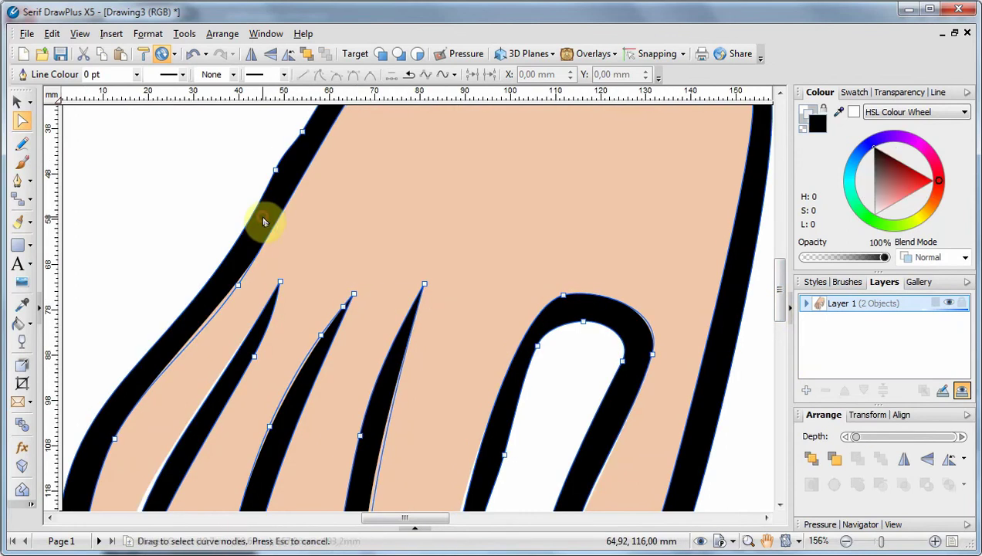
- Bring the black outline curve to the front with Order Objects > Bring to Front
{"action": "right_click", "coordinate": [268, 208]}
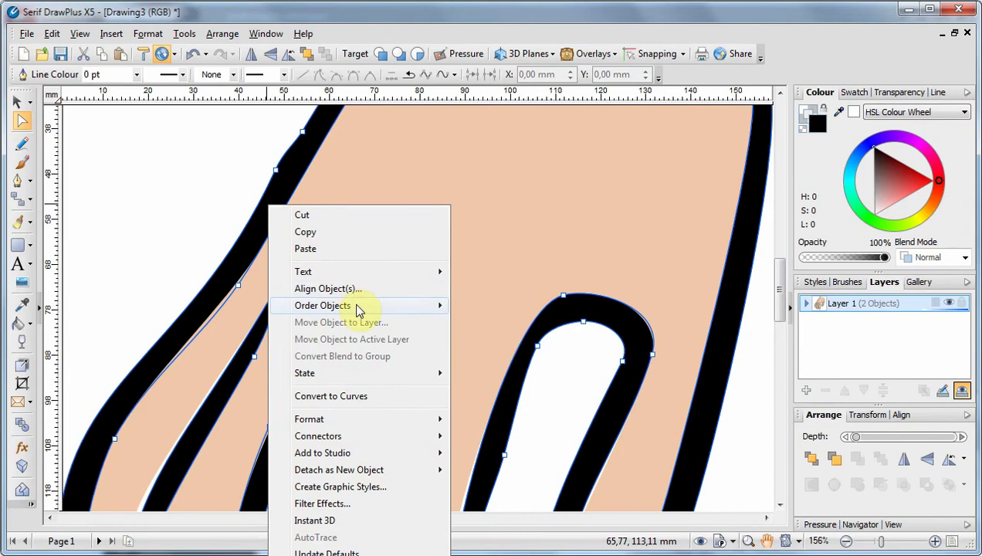
{"action": "mouse_move", "coordinate": [358, 309]}
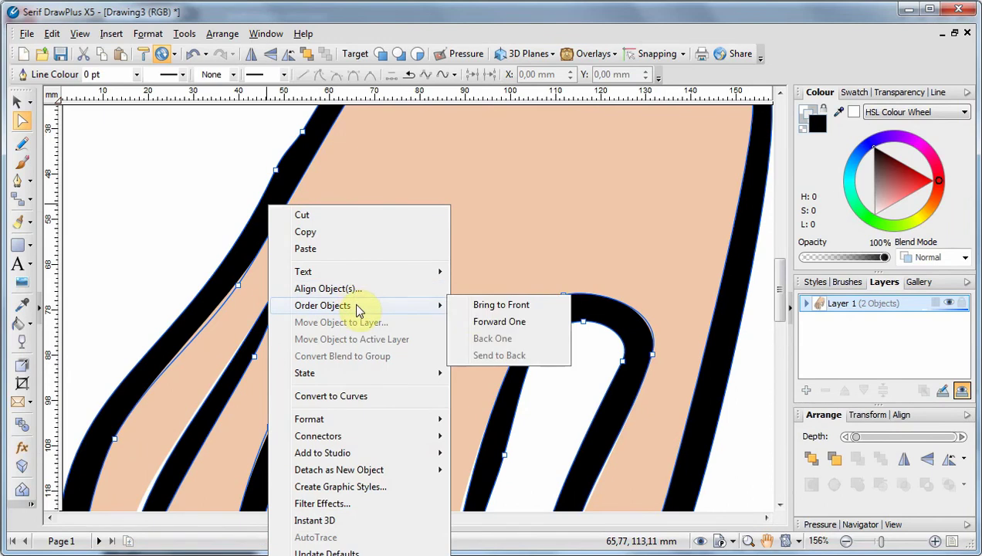
{"action": "left_click", "coordinate": [502, 306]}
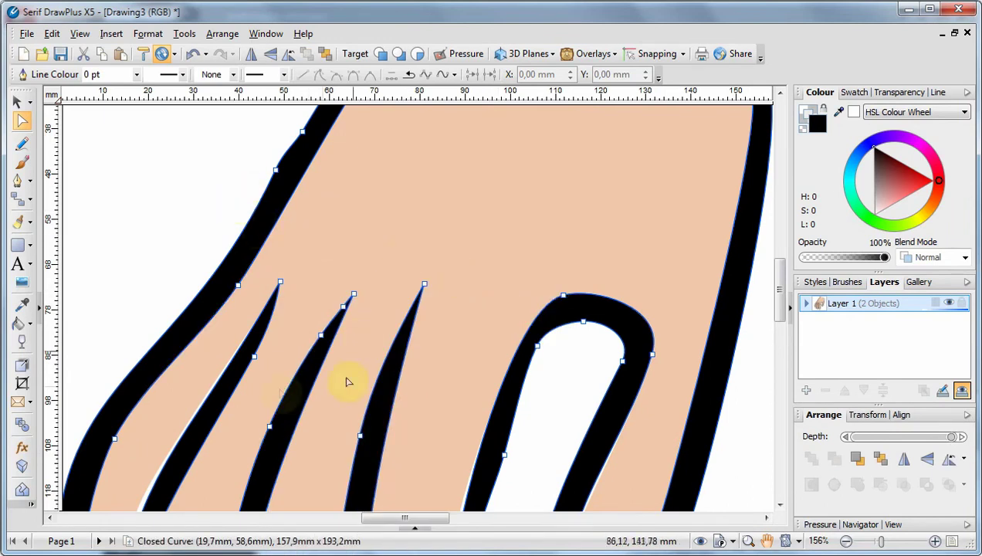
{"action": "mouse_move", "coordinate": [780, 309]}
{"action": "left_mouse_down"}
{"action": "mouse_move", "coordinate": [780, 369]}
{"action": "mouse_move", "coordinate": [780, 330]}
{"action": "left_mouse_up"}
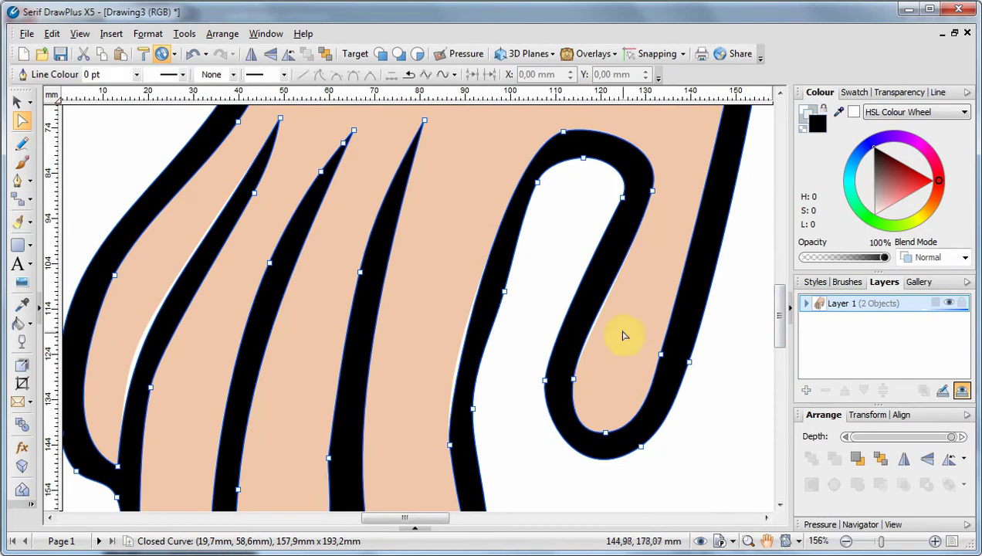
- Reshape the skin fill's nodes around the thumb gap to tuck under the outline
{"action": "left_click", "coordinate": [627, 324]}
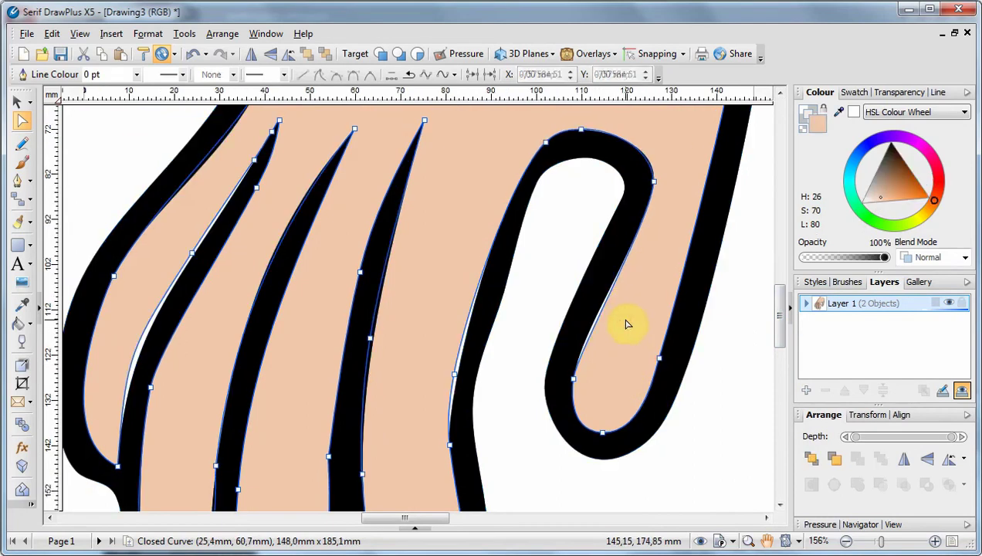
{"action": "left_click", "coordinate": [573, 379]}
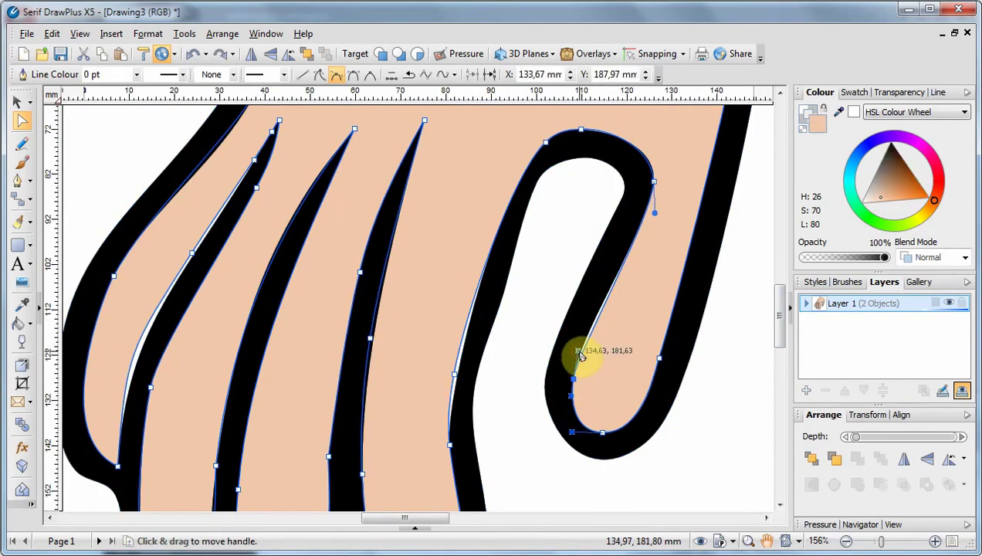
{"action": "left_click_drag", "start_coordinate": [577, 354], "coordinate": [575, 312]}
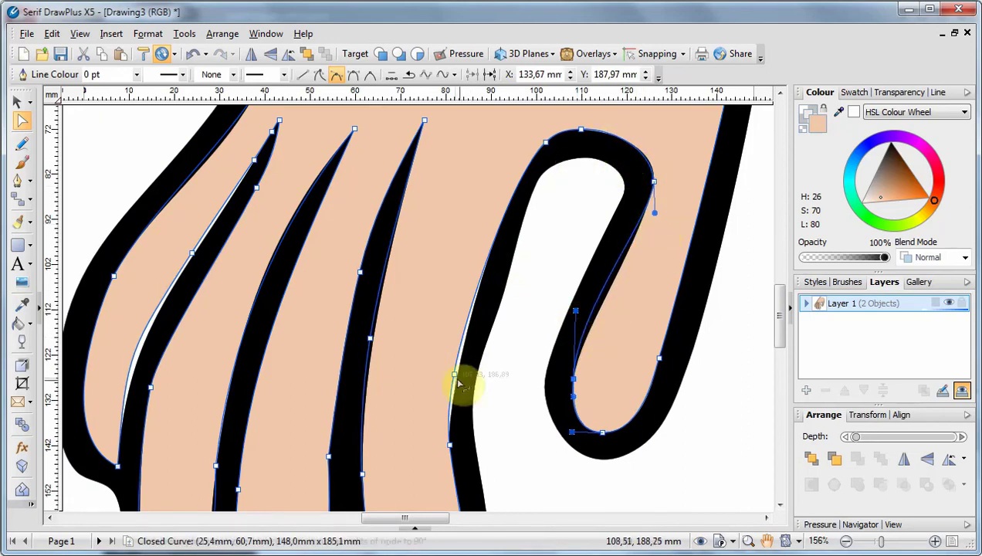
{"action": "left_click_drag", "start_coordinate": [456, 378], "coordinate": [465, 377]}
{"action": "left_click_drag", "start_coordinate": [448, 444], "coordinate": [460, 447]}
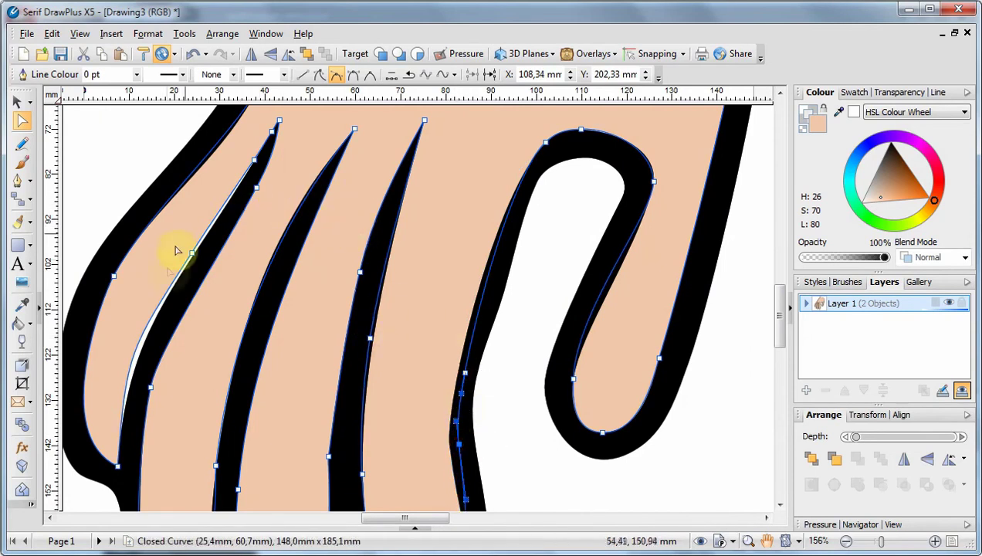
- Adjust the skin fill's edge and curve bend in the leftmost finger gap
{"action": "left_click_drag", "start_coordinate": [195, 256], "coordinate": [199, 265]}
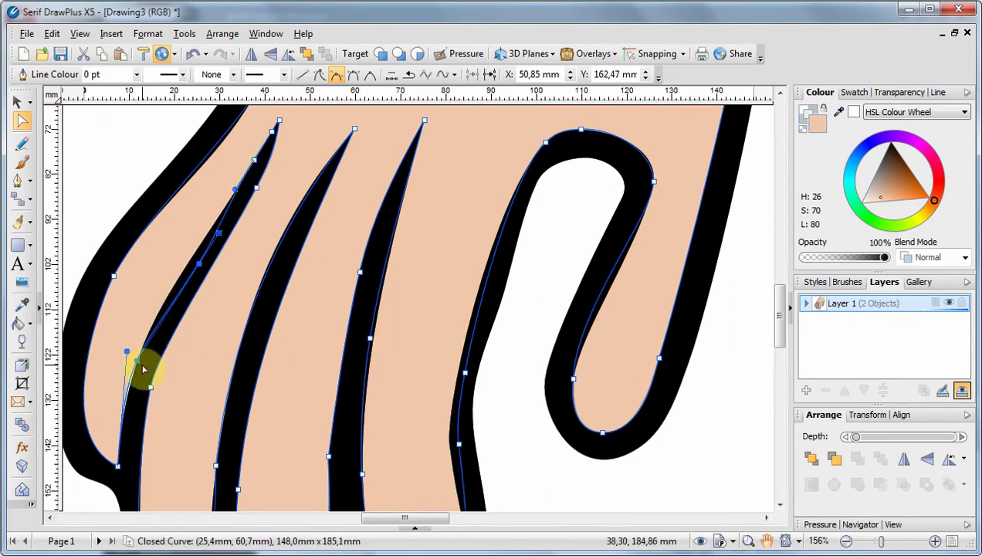
{"action": "mouse_move", "coordinate": [139, 367]}
{"action": "left_mouse_down"}
{"action": "mouse_move", "coordinate": [146, 376]}
{"action": "mouse_move", "coordinate": [133, 366]}
{"action": "mouse_move", "coordinate": [136, 354]}
{"action": "mouse_move", "coordinate": [138, 373]}
{"action": "mouse_move", "coordinate": [149, 372]}
{"action": "left_mouse_up"}
{"action": "left_click_drag", "start_coordinate": [777, 331], "coordinate": [778, 268]}
- Drag the skin fill's nodes at the hand's top and fingertips so its edges tuck inside the outline
{"action": "left_click", "coordinate": [424, 272]}
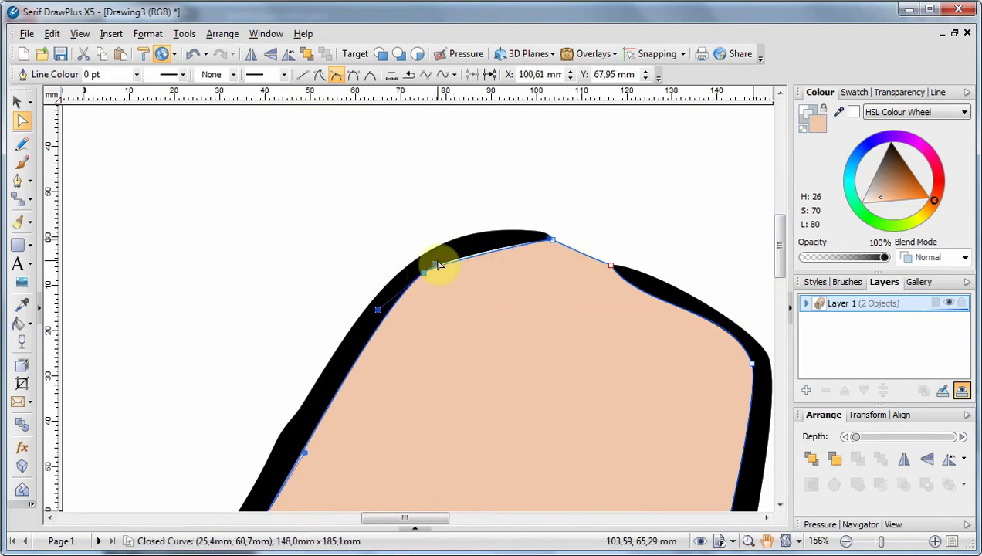
{"action": "left_click_drag", "start_coordinate": [437, 267], "coordinate": [478, 241]}
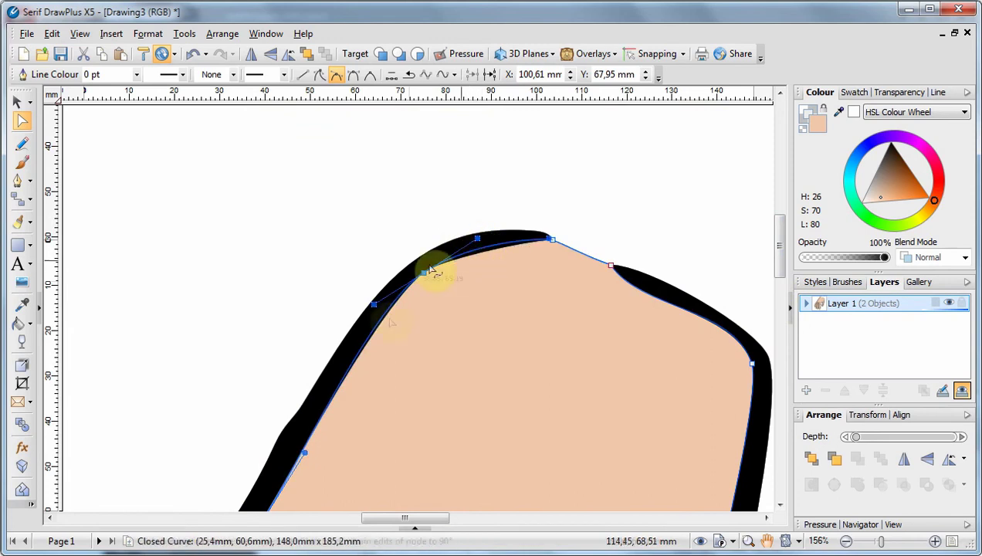
{"action": "left_click_drag", "start_coordinate": [782, 263], "coordinate": [777, 374]}
{"action": "left_click_drag", "start_coordinate": [469, 341], "coordinate": [476, 339]}
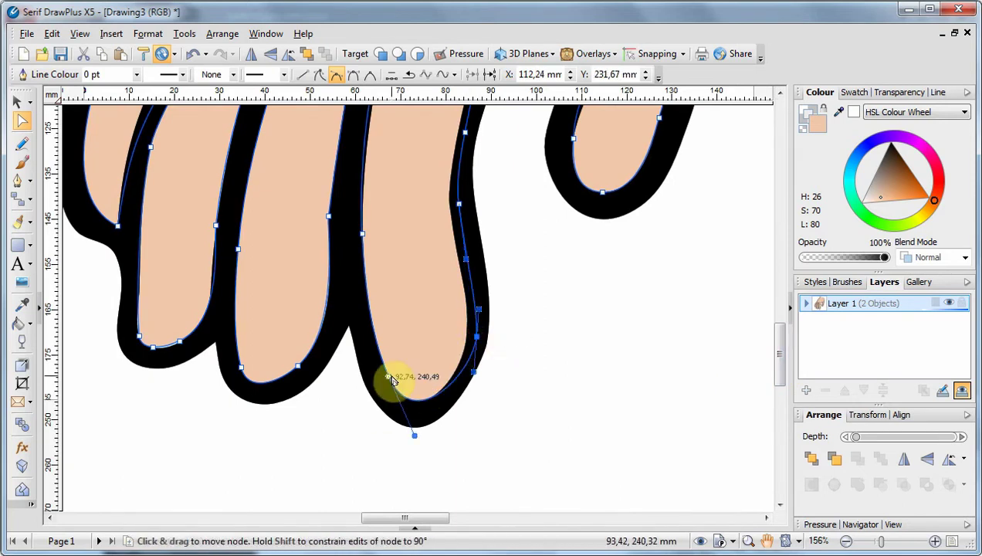
{"action": "left_click_drag", "start_coordinate": [388, 377], "coordinate": [385, 390]}
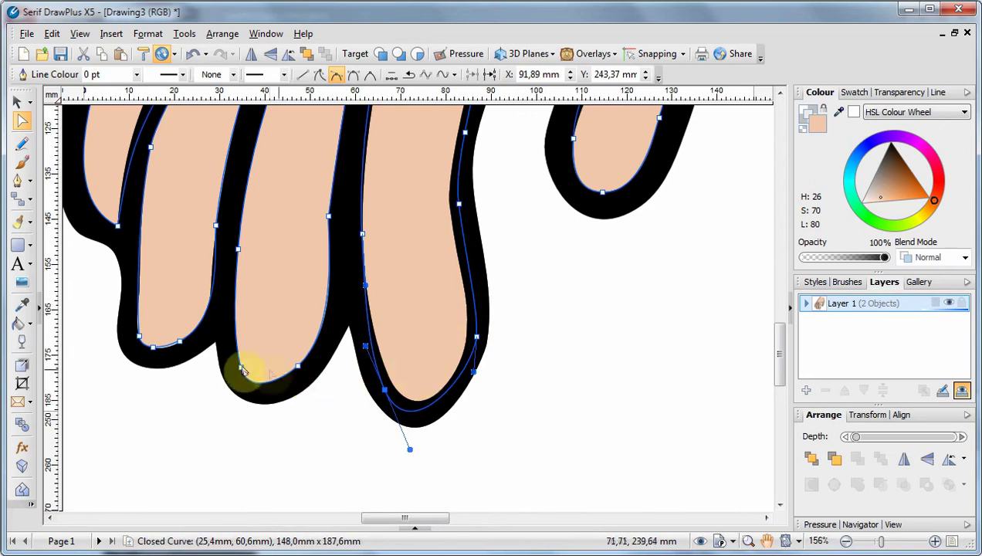
{"action": "left_click_drag", "start_coordinate": [180, 342], "coordinate": [127, 334]}
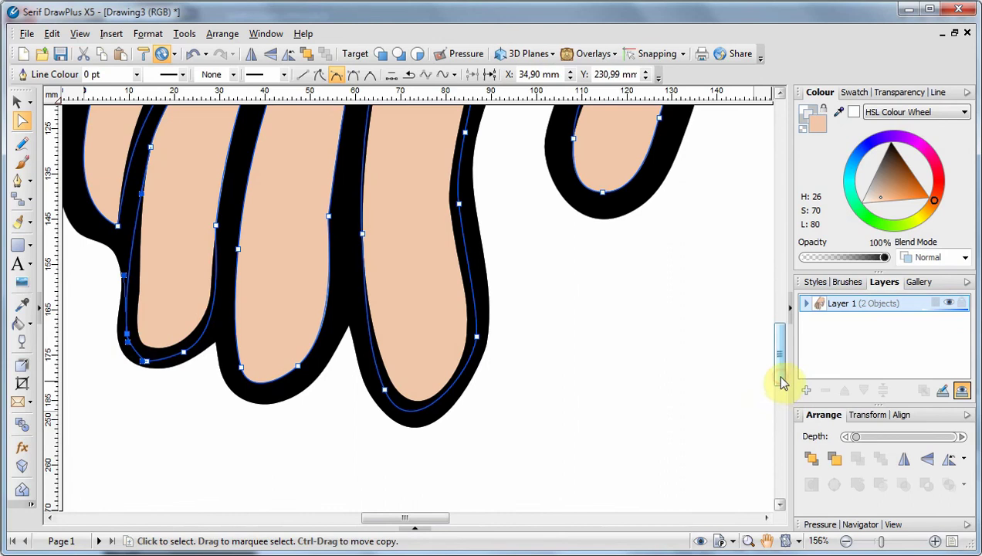
{"action": "left_click_drag", "start_coordinate": [782, 380], "coordinate": [792, 274]}
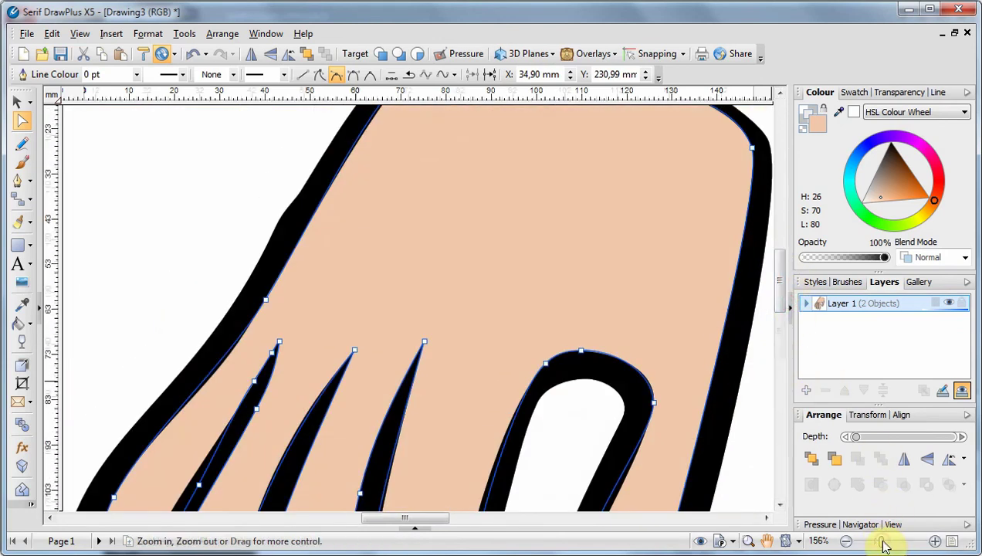
- Zoom out to about 67% so the whole hand is visible on the page
{"action": "mouse_move", "coordinate": [885, 546]}
{"action": "left_mouse_down"}
{"action": "mouse_move", "coordinate": [849, 544]}
{"action": "mouse_move", "coordinate": [869, 544]}
{"action": "left_mouse_up"}
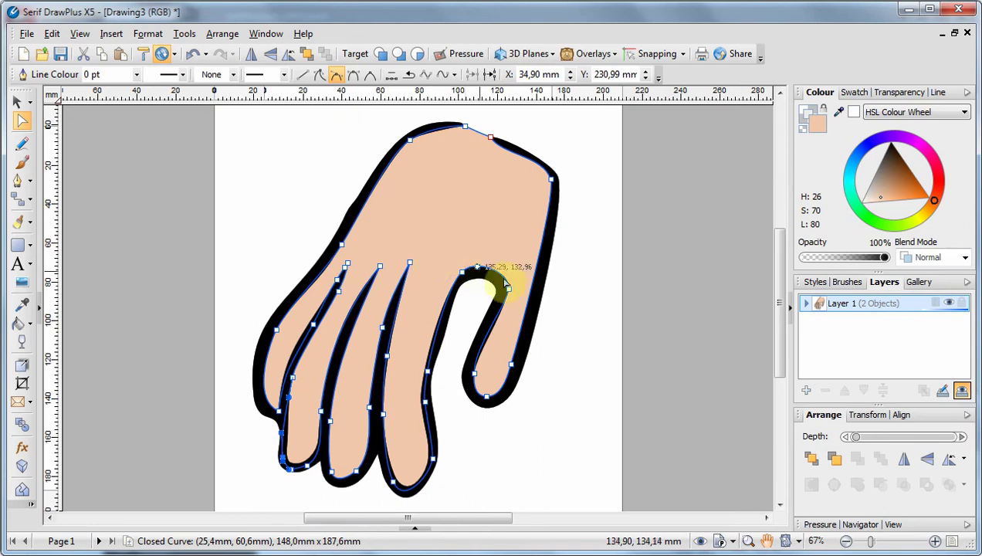
{"action": "left_click", "coordinate": [18, 183]}
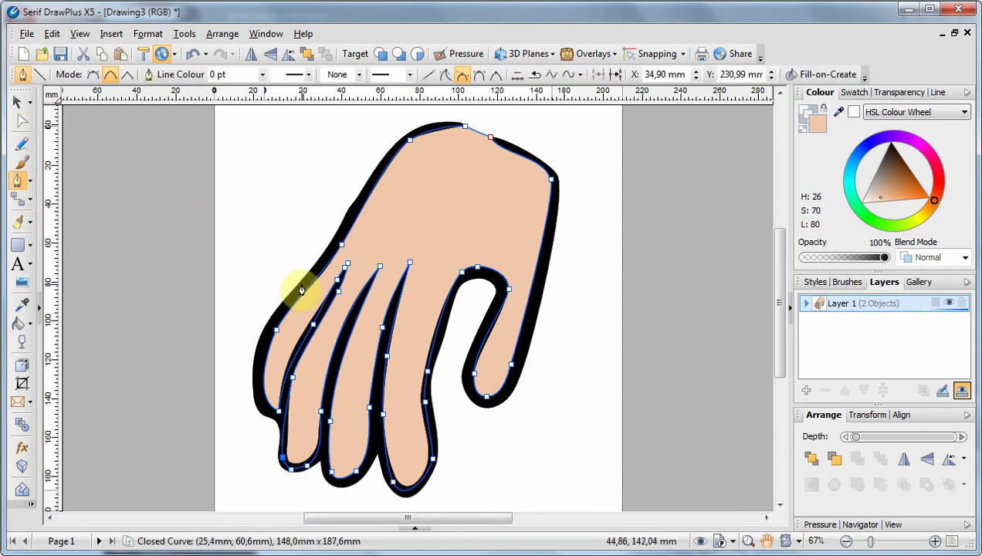
- Draw a small closed curve, about 22.4 × 18.6 mm, across the leftmost finger and select it
{"action": "left_click_drag", "start_coordinate": [305, 279], "coordinate": [329, 304]}
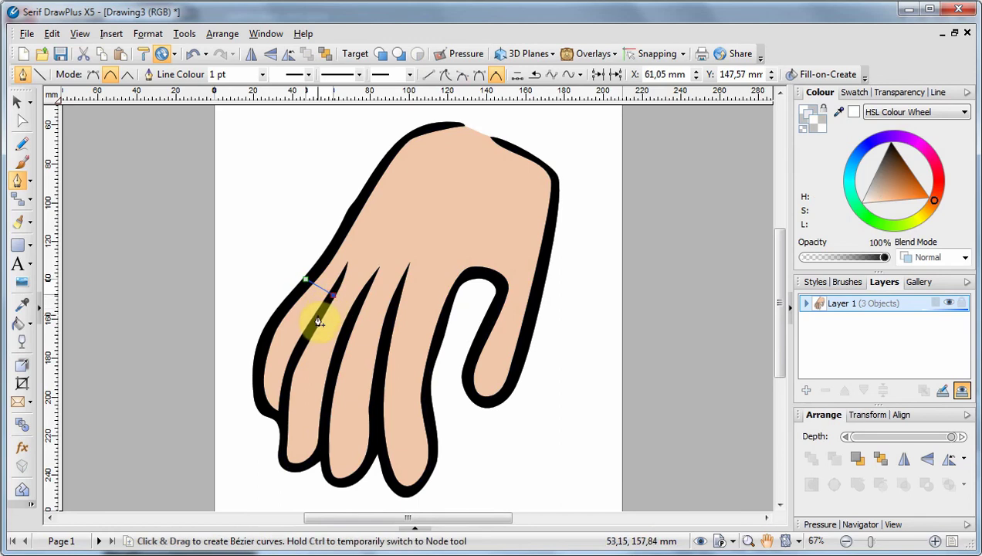
{"action": "left_click_drag", "start_coordinate": [317, 314], "coordinate": [290, 305]}
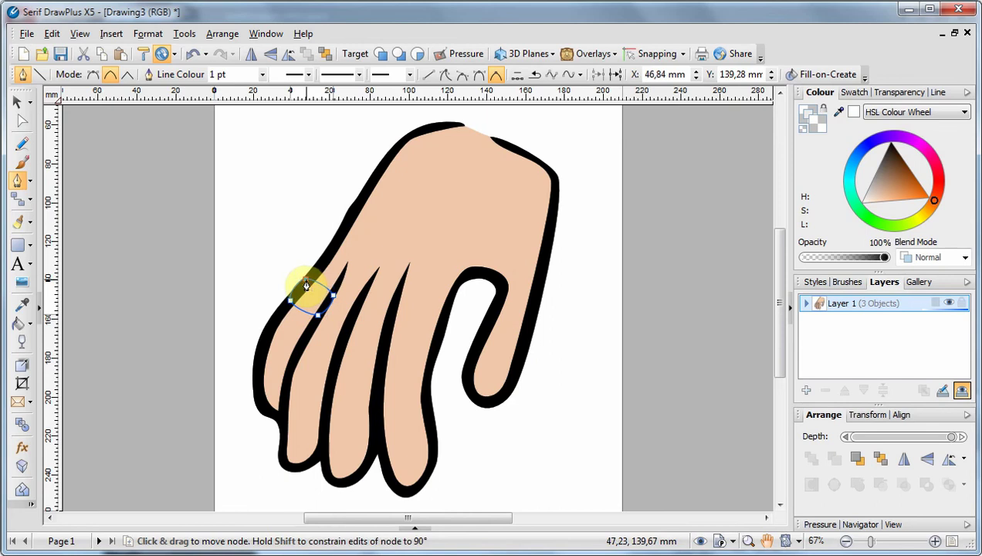
{"action": "left_click", "coordinate": [307, 283]}
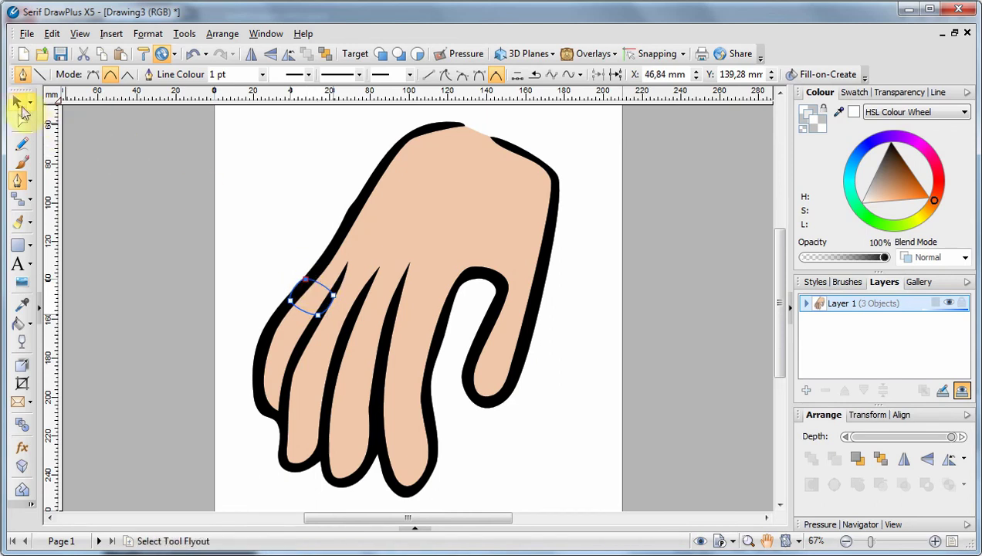
{"action": "left_click", "coordinate": [19, 106]}
{"action": "left_click", "coordinate": [331, 306]}
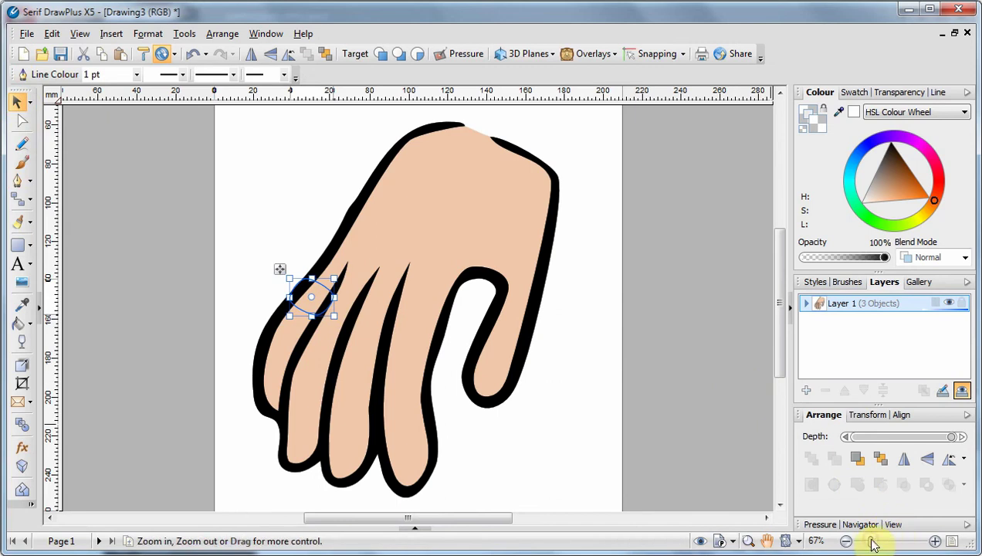
- Reshape the ellipse's nodes into a band whose right edge runs along the finger's outline
{"action": "left_click_drag", "start_coordinate": [872, 544], "coordinate": [888, 546]}
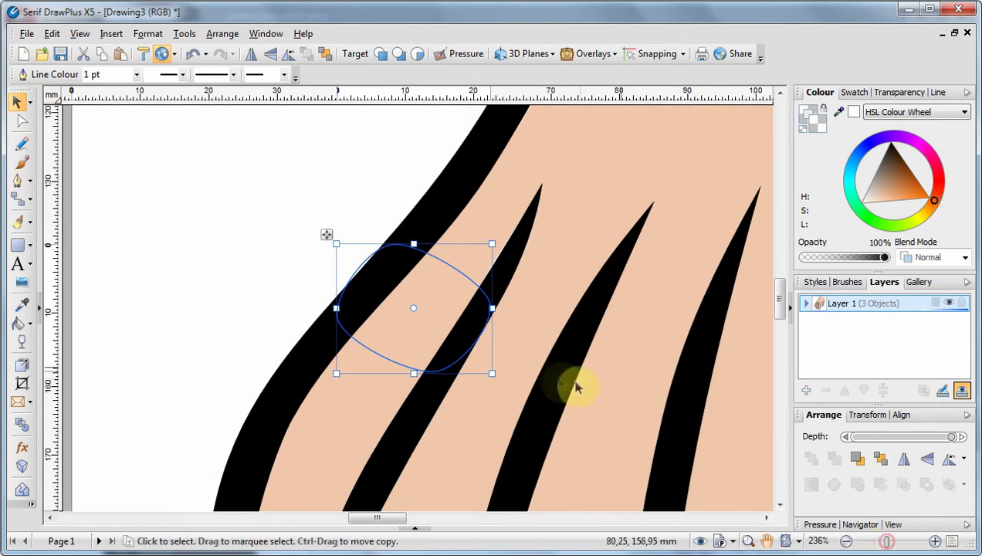
{"action": "left_click", "coordinate": [23, 122]}
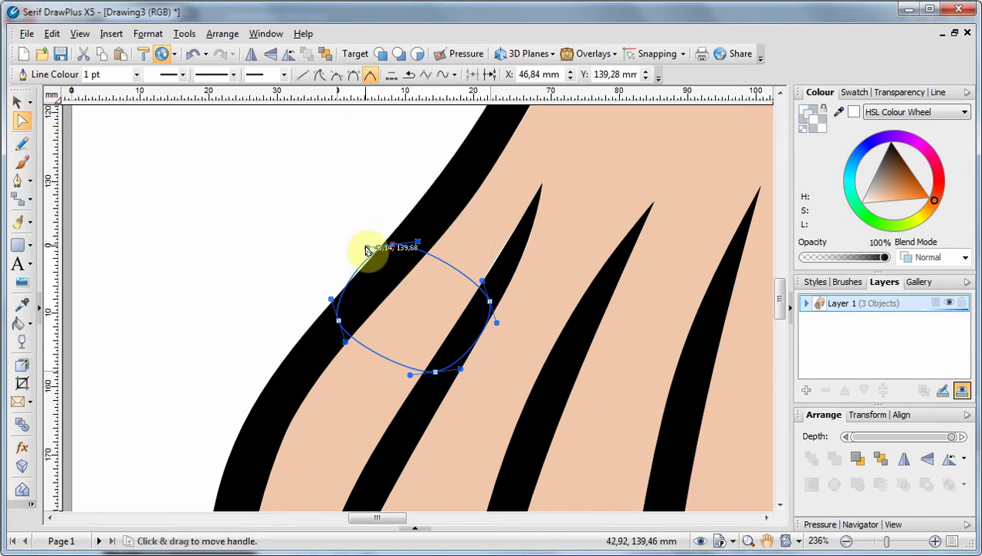
{"action": "mouse_move", "coordinate": [368, 251]}
{"action": "left_mouse_down"}
{"action": "mouse_move", "coordinate": [373, 274]}
{"action": "mouse_move", "coordinate": [375, 267]}
{"action": "left_mouse_up"}
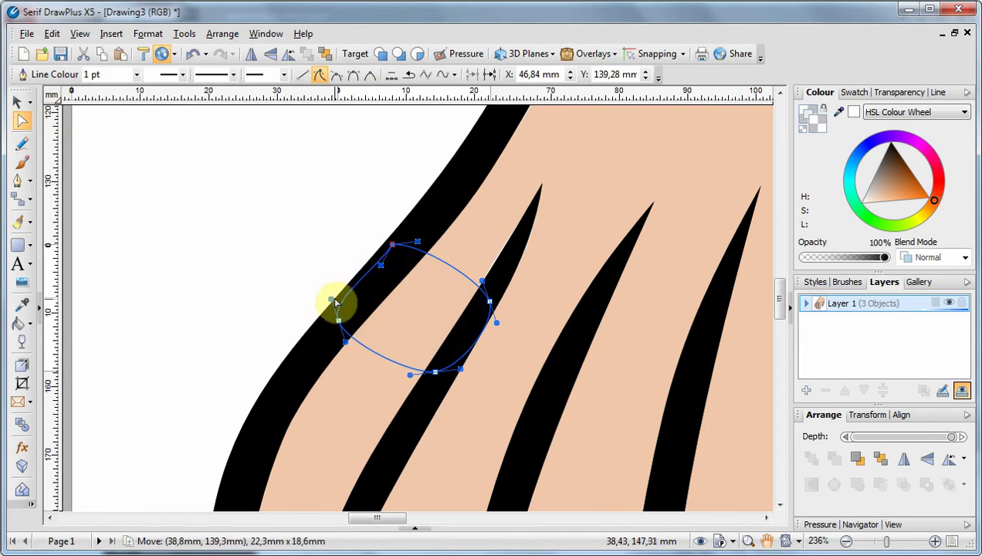
{"action": "left_click_drag", "start_coordinate": [334, 301], "coordinate": [354, 306]}
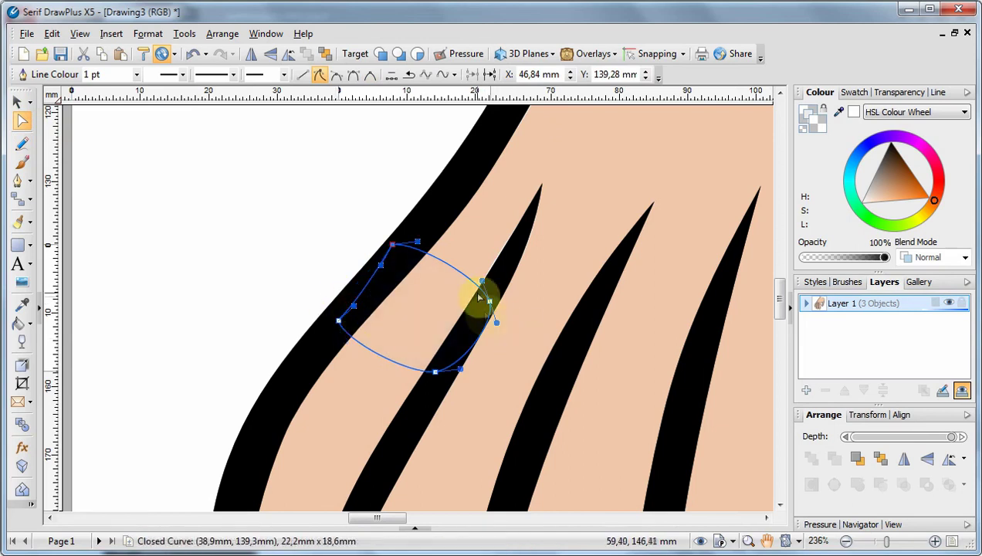
{"action": "left_click_drag", "start_coordinate": [490, 303], "coordinate": [447, 356]}
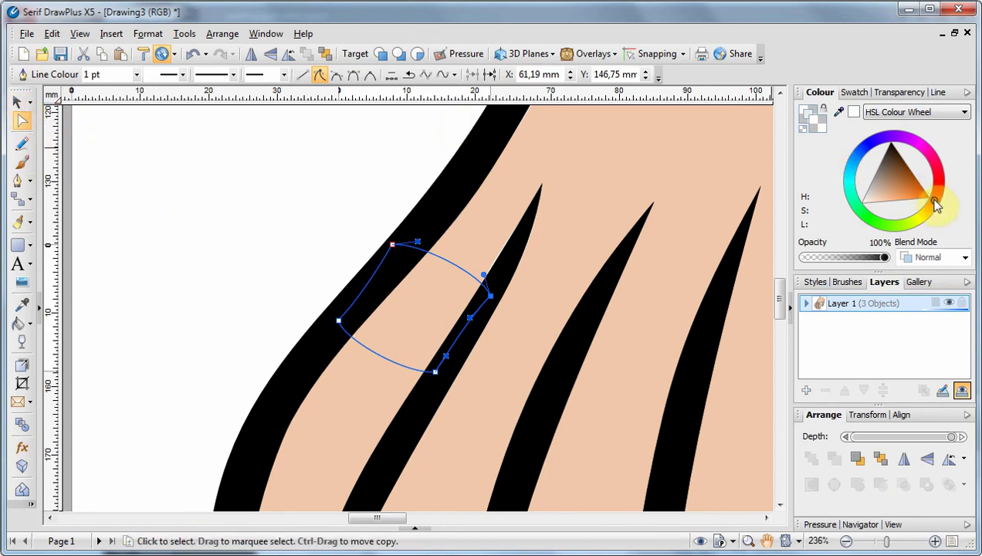
- Fill the ring band with yellow and pull its edge in toward the finger outline
{"action": "left_click", "coordinate": [936, 205]}
{"action": "left_click", "coordinate": [927, 183]}
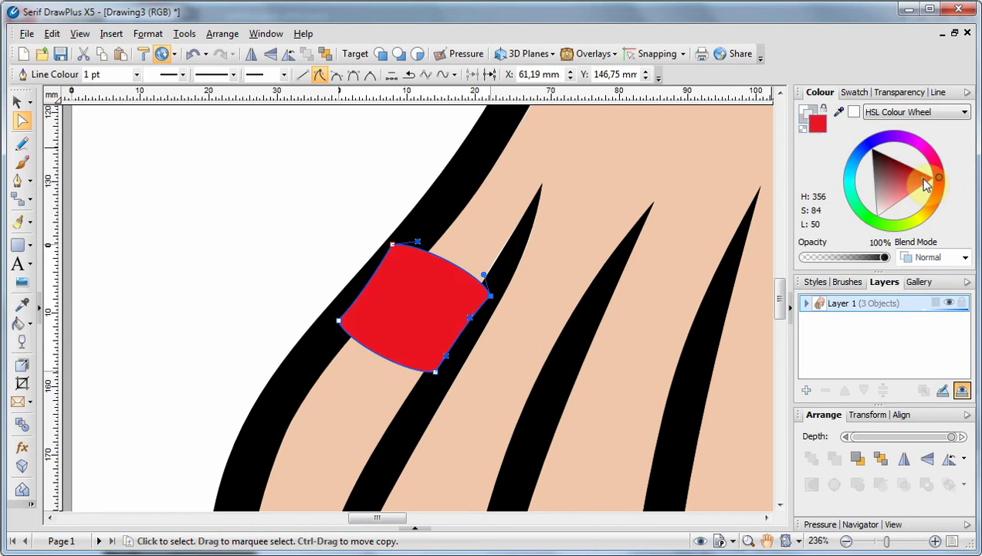
{"action": "left_click", "coordinate": [920, 191]}
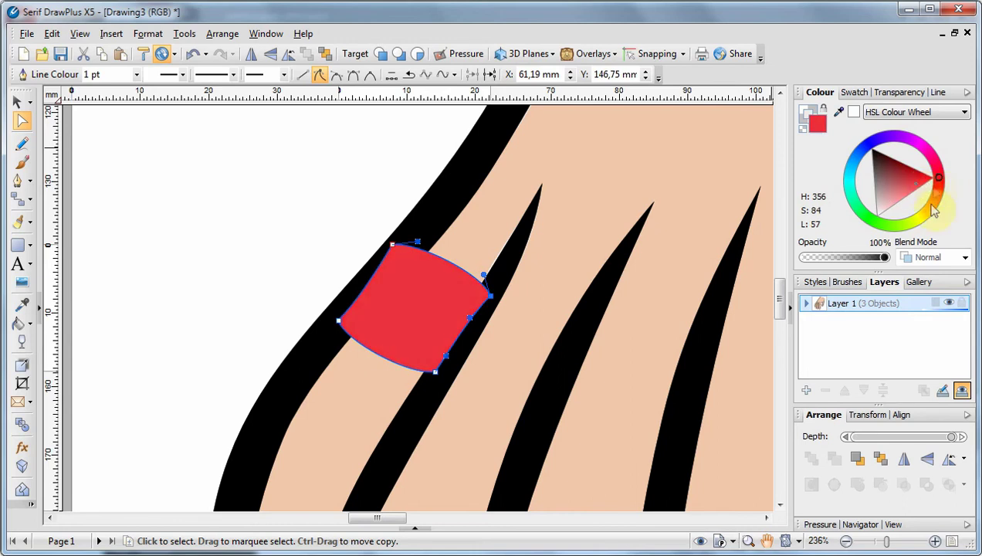
{"action": "left_click_drag", "start_coordinate": [940, 180], "coordinate": [924, 218]}
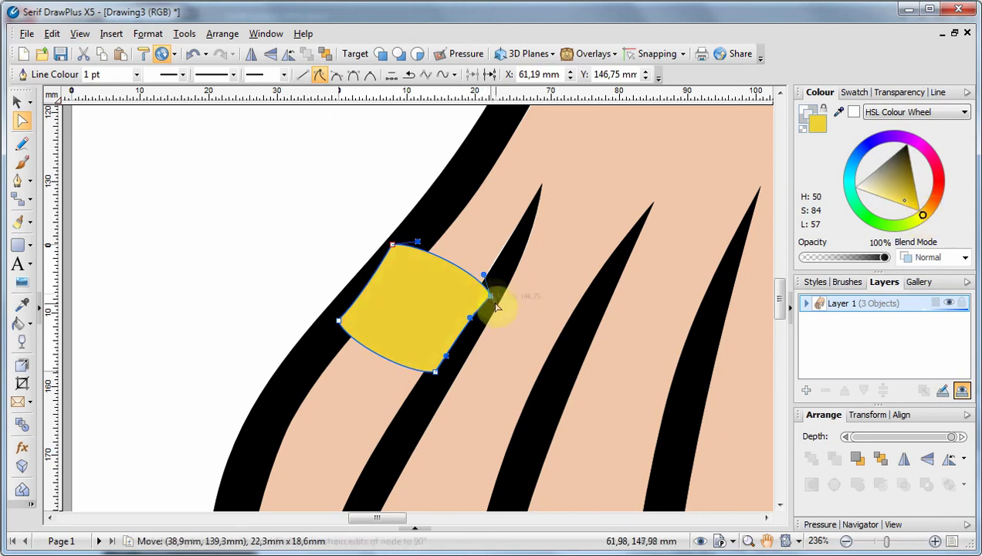
{"action": "left_click_drag", "start_coordinate": [493, 298], "coordinate": [488, 290]}
- Fit the band's bottom, top and left edges to the finger outline, then deselect it
{"action": "left_click_drag", "start_coordinate": [438, 373], "coordinate": [429, 387]}
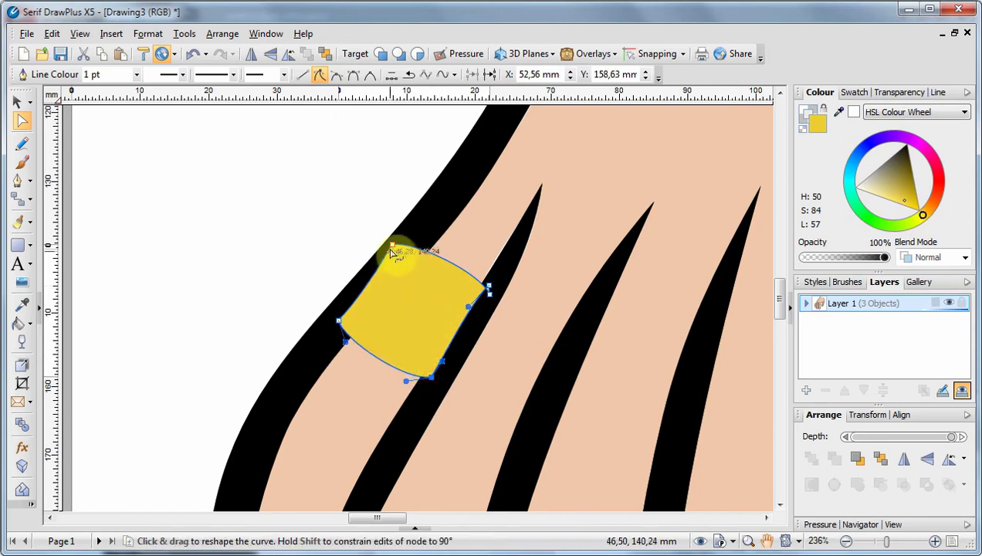
{"action": "left_click_drag", "start_coordinate": [399, 247], "coordinate": [405, 245]}
{"action": "left_click_drag", "start_coordinate": [341, 323], "coordinate": [342, 330]}
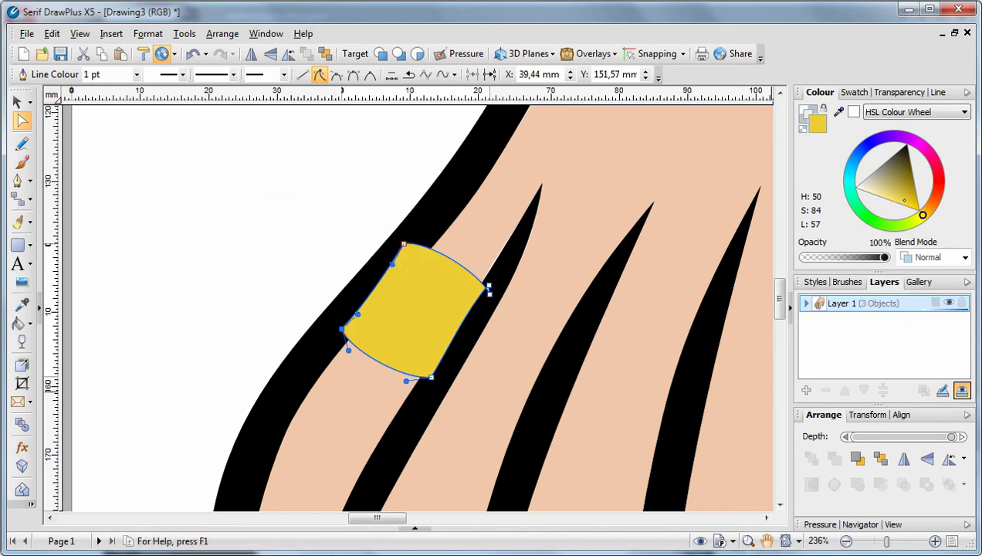
{"action": "left_click_drag", "start_coordinate": [886, 542], "coordinate": [870, 544]}
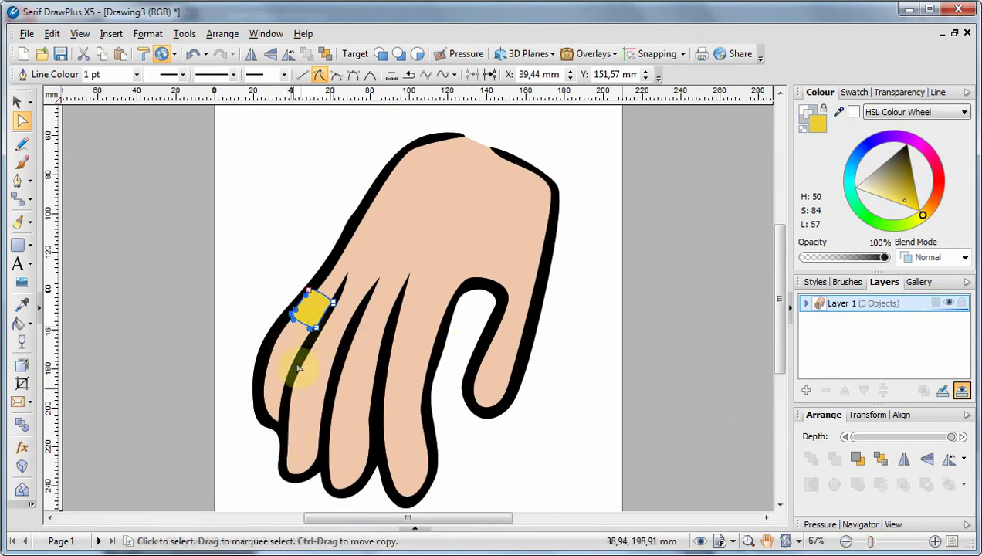
{"action": "left_click", "coordinate": [16, 105]}
{"action": "left_click", "coordinate": [282, 205]}
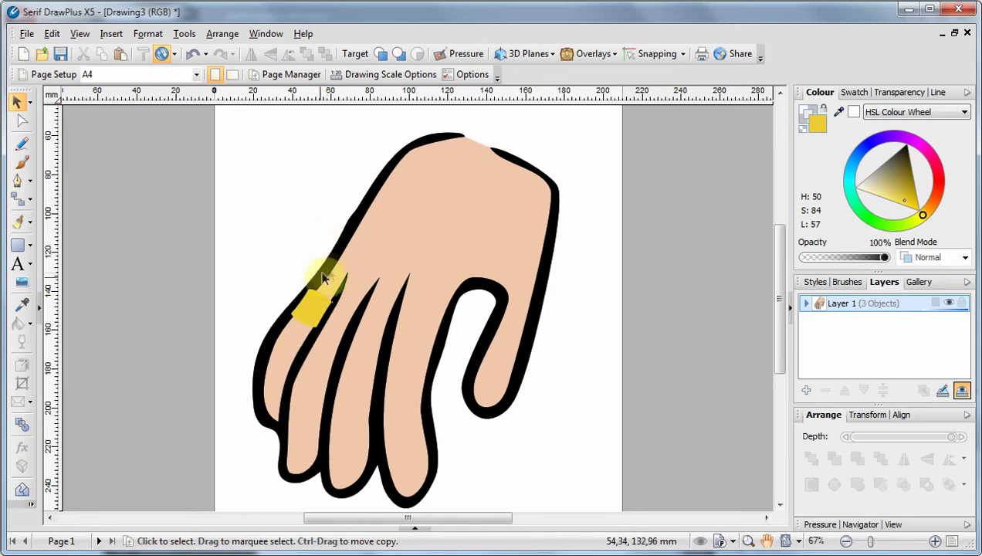
- Bring the black hand outline to the front so it covers the yellow ring's edges
{"action": "left_click", "coordinate": [334, 268]}
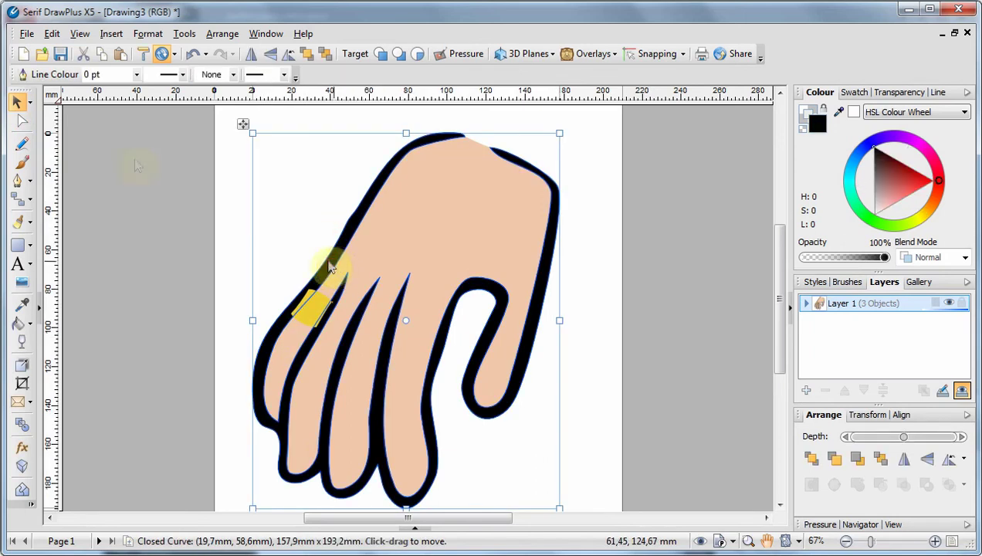
{"action": "left_click", "coordinate": [21, 120]}
{"action": "left_click", "coordinate": [347, 247]}
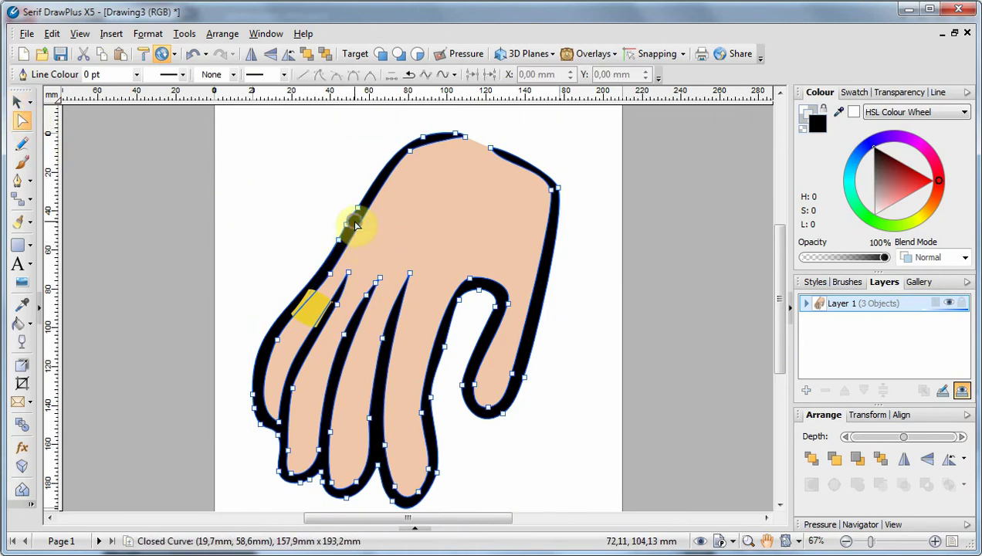
{"action": "right_click", "coordinate": [357, 223]}
{"action": "mouse_move", "coordinate": [471, 328]}
{"action": "left_click", "coordinate": [575, 325]}
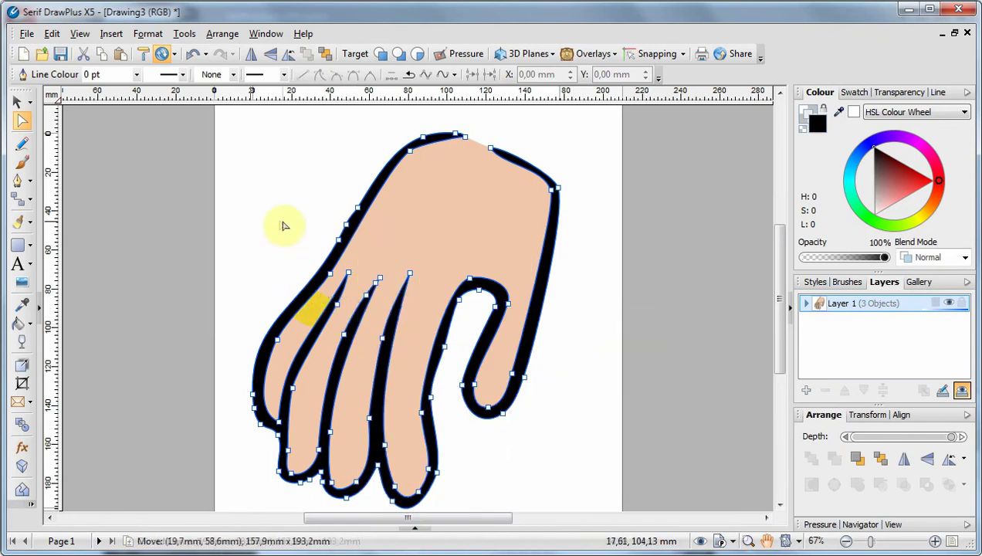
{"action": "left_click", "coordinate": [280, 220]}
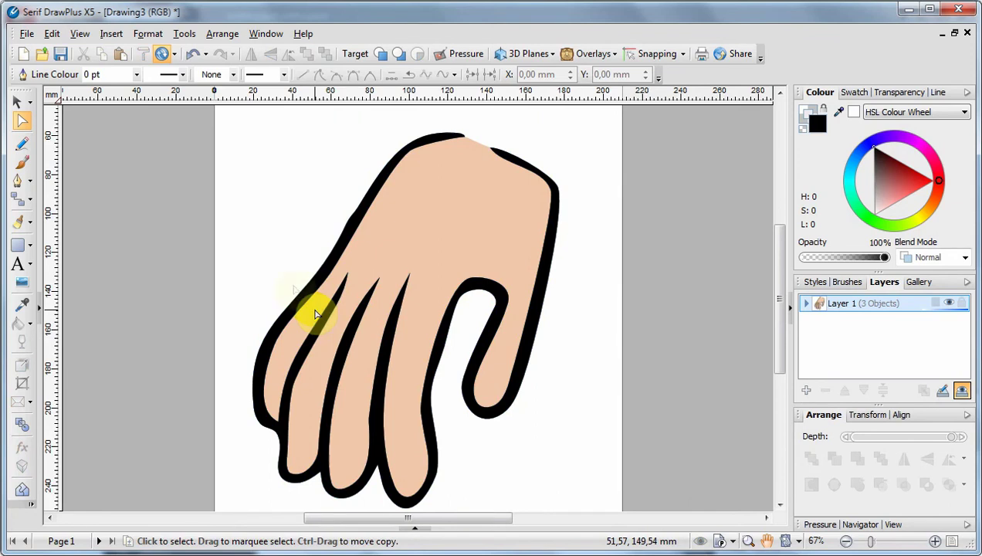
- Give the yellow ring a white line of 5 pt width, then deselect it
{"action": "left_click", "coordinate": [17, 102]}
{"action": "left_click", "coordinate": [333, 307]}
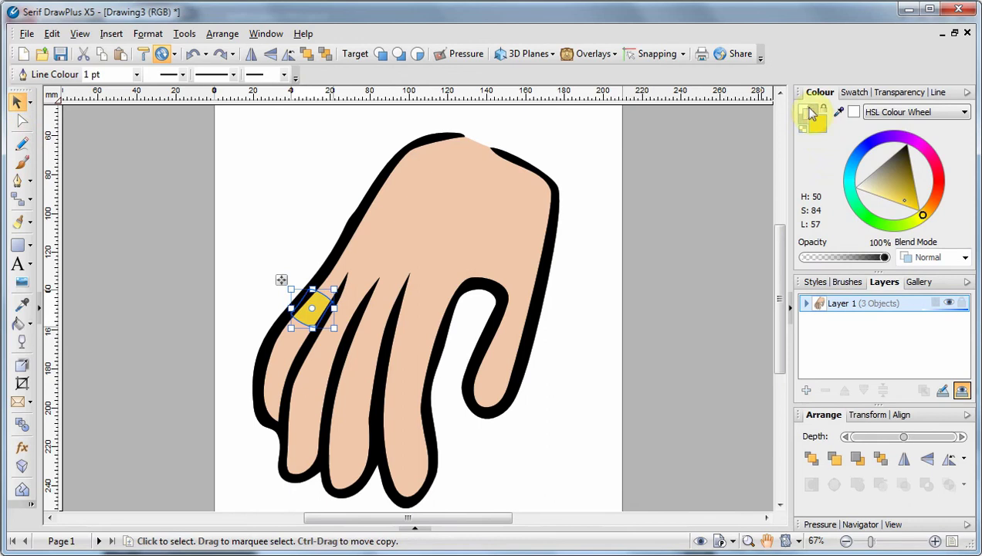
{"action": "left_click", "coordinate": [808, 112]}
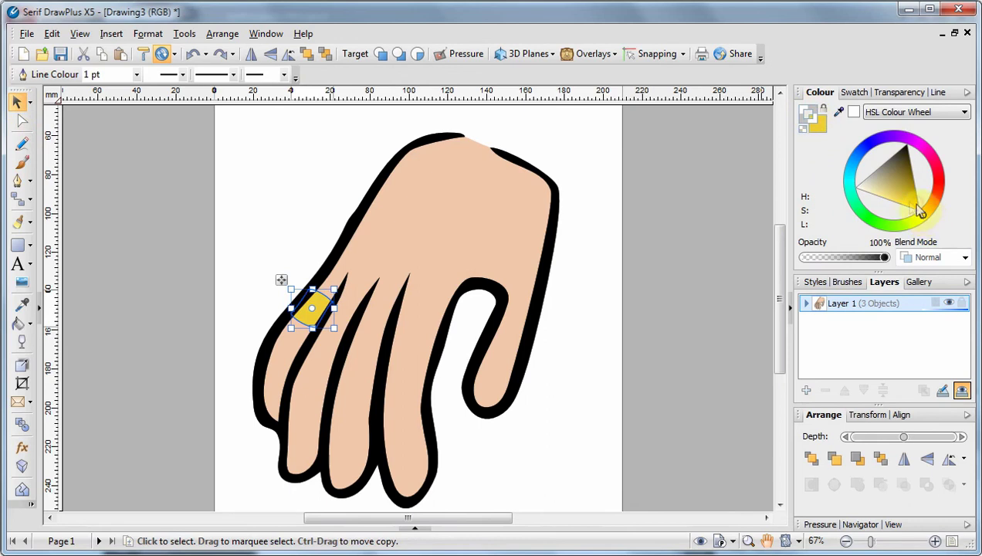
{"action": "left_click", "coordinate": [873, 195]}
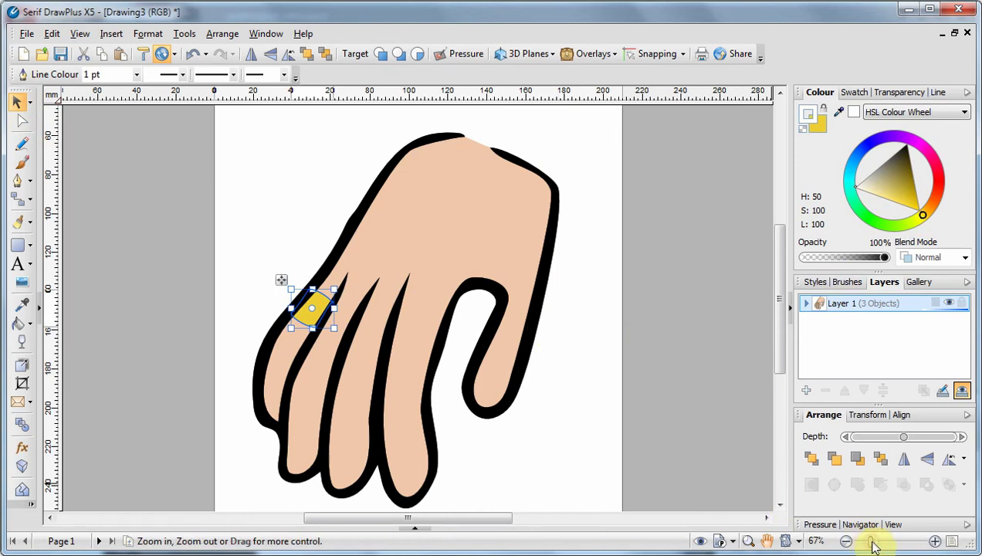
{"action": "left_click_drag", "start_coordinate": [873, 543], "coordinate": [892, 543]}
{"action": "left_click", "coordinate": [136, 74]}
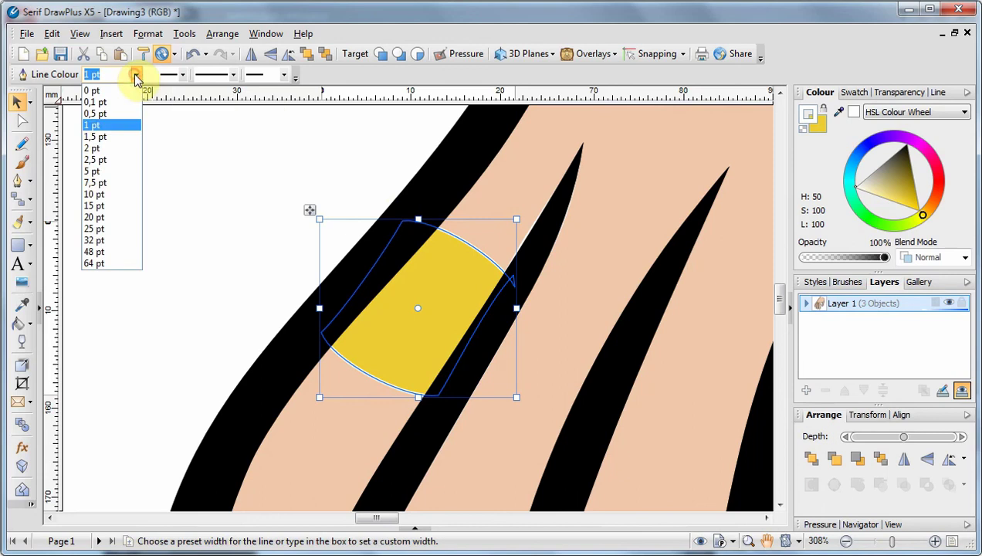
{"action": "left_click", "coordinate": [109, 170]}
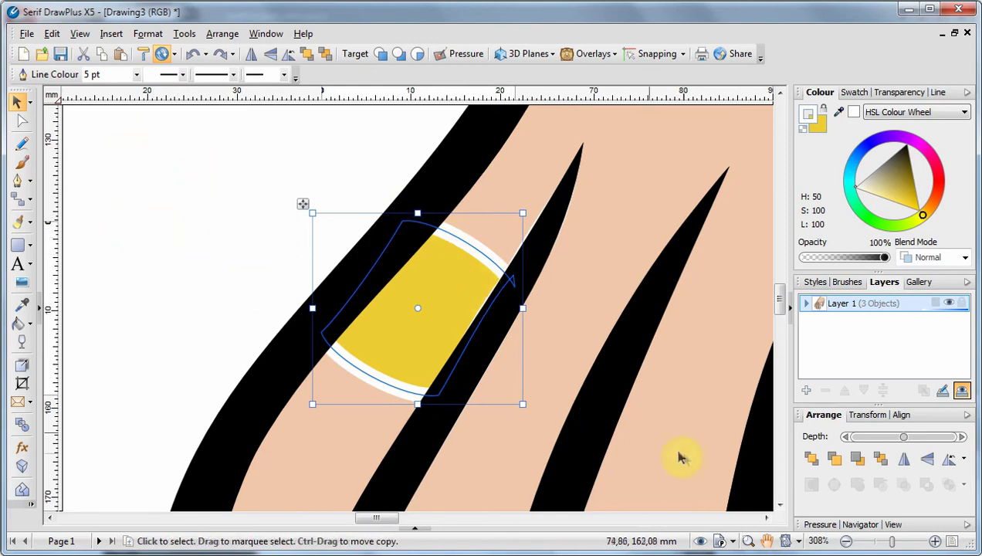
{"action": "left_click_drag", "start_coordinate": [896, 545], "coordinate": [870, 544]}
{"action": "left_click", "coordinate": [163, 193]}
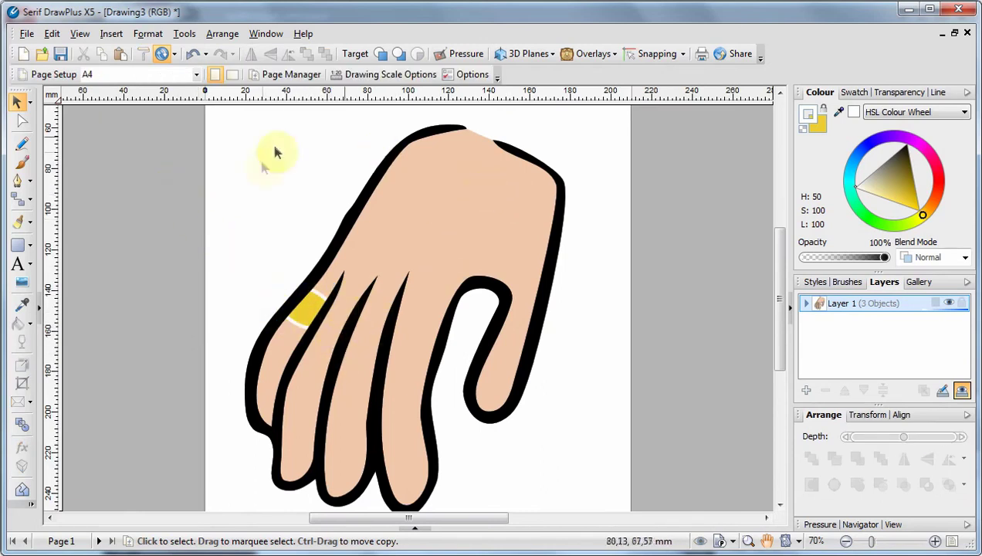
- Convert the drawing to a keyframe animation without saving it first
{"action": "left_click", "coordinate": [28, 36]}
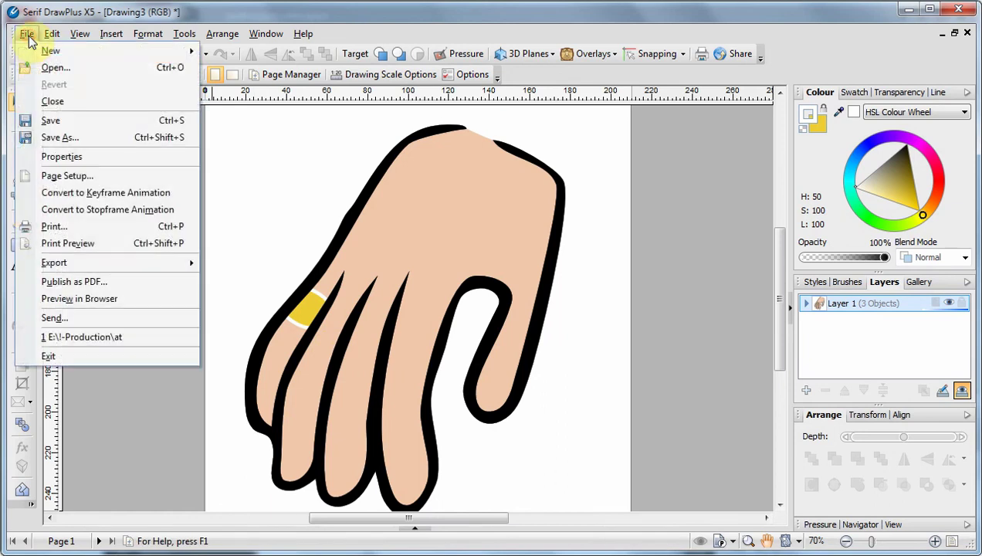
{"action": "left_click", "coordinate": [147, 192]}
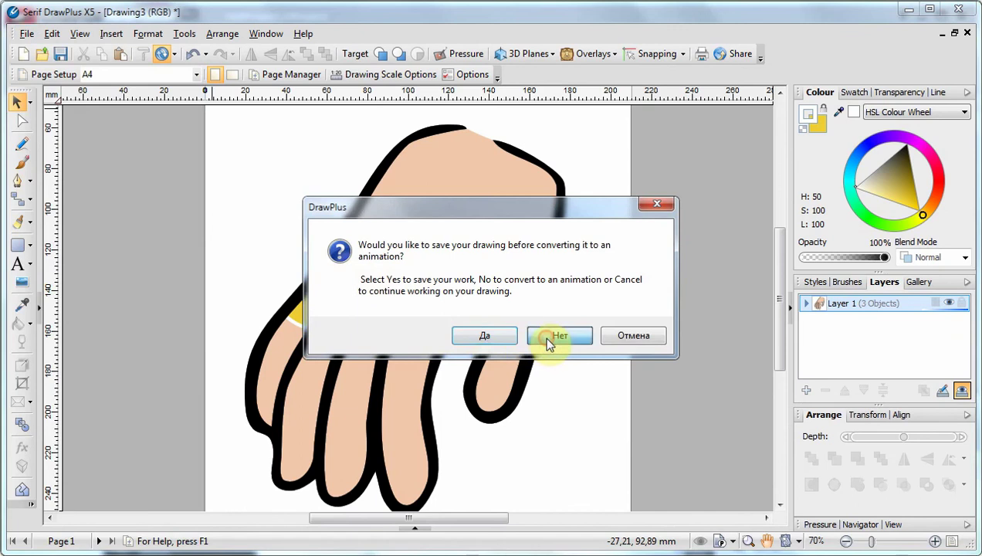
{"action": "left_click", "coordinate": [545, 337]}
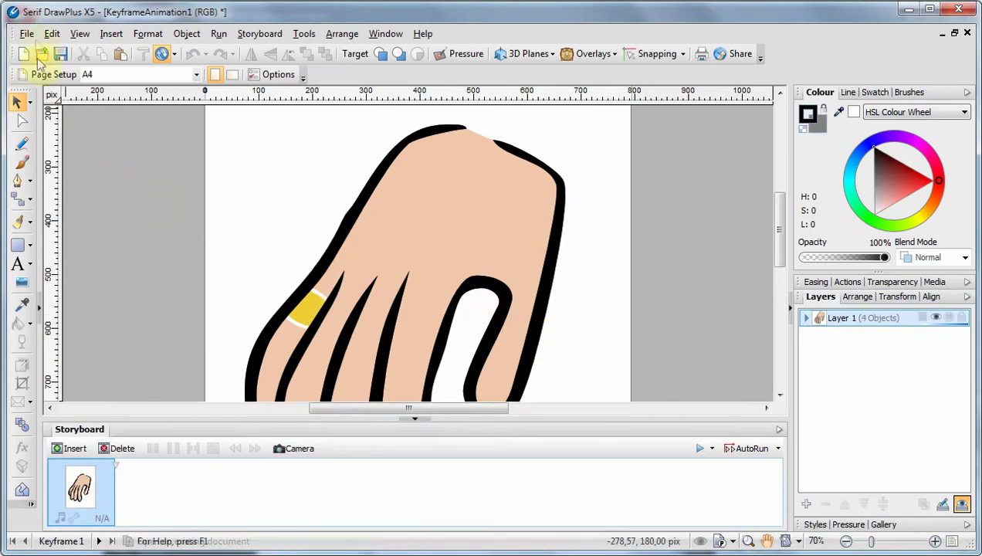
- Export the drawing as a Flash SWF file named hand-ring
{"action": "left_click", "coordinate": [26, 34]}
{"action": "mouse_move", "coordinate": [84, 263]}
{"action": "left_click", "coordinate": [297, 267]}
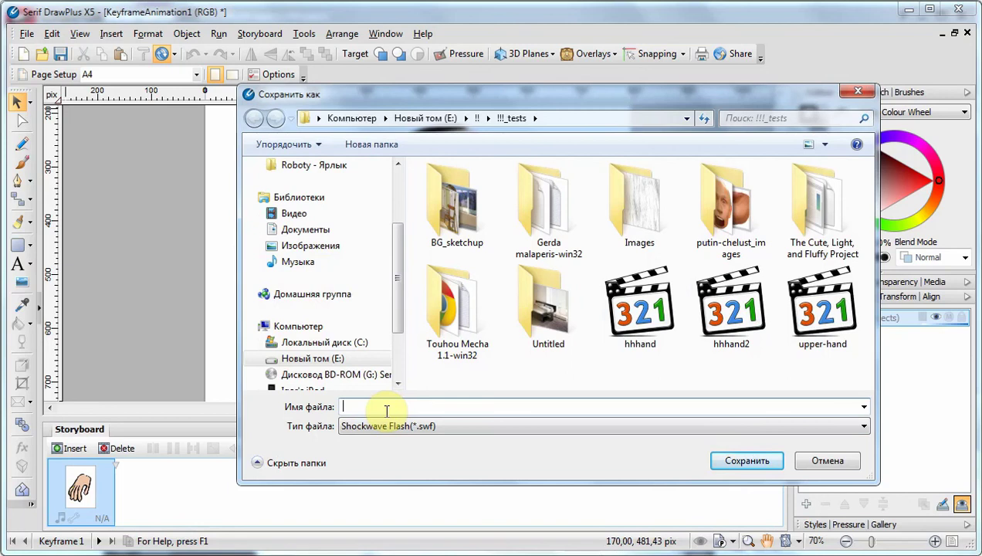
{"action": "type", "text": "hand-ring"}
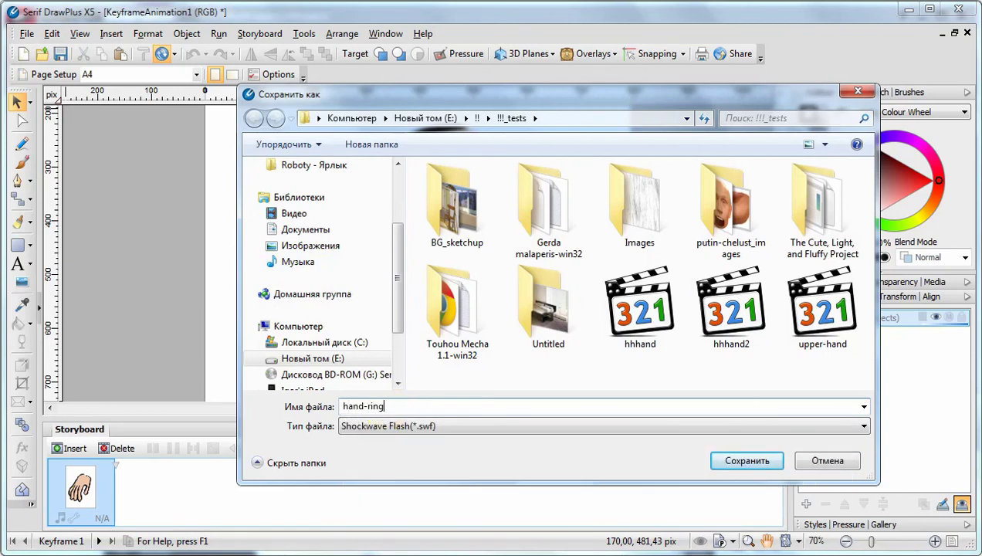
{"action": "key", "text": "Return"}
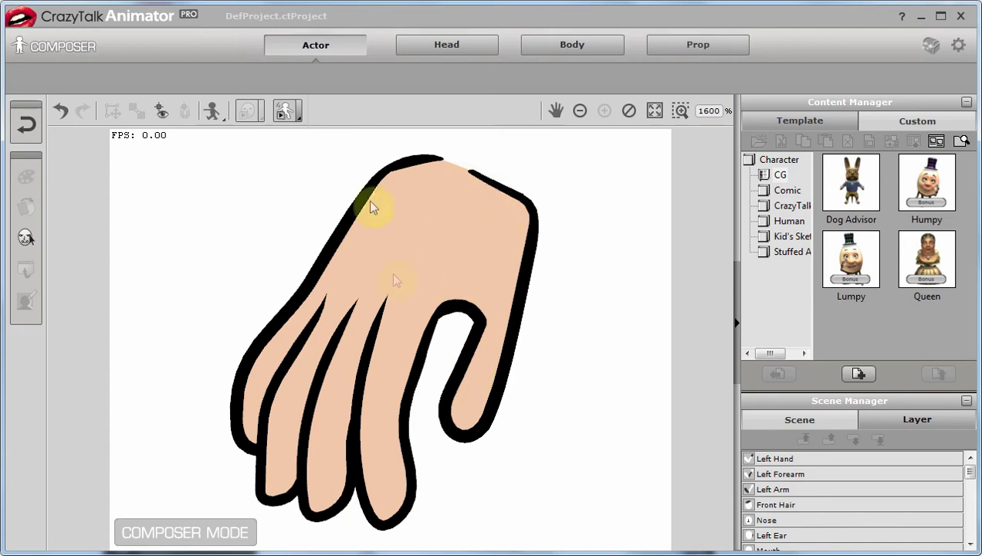
- Fit the character to the window, select and resize its right hand, and show its sprites
{"action": "left_click", "coordinate": [653, 112]}
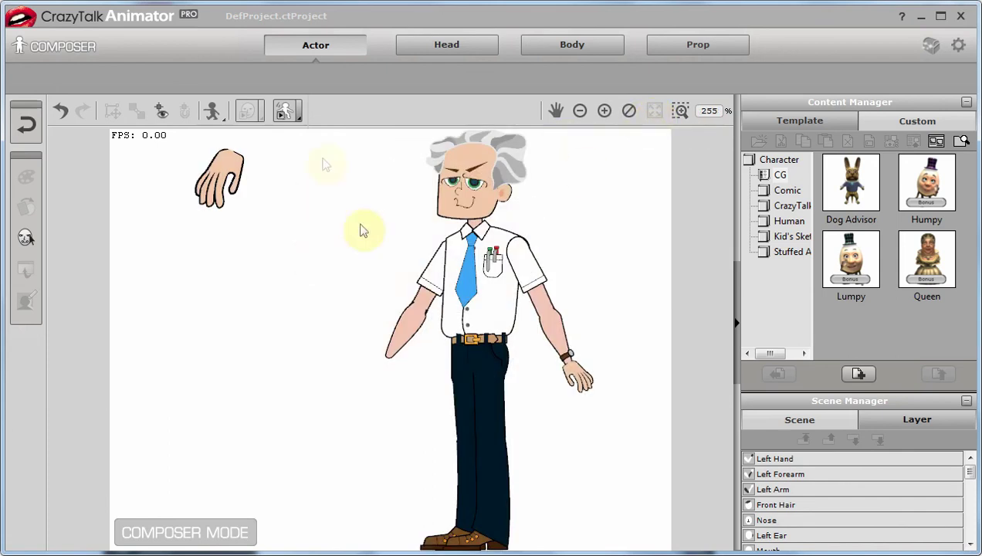
{"action": "left_click", "coordinate": [219, 175]}
{"action": "left_click_drag", "start_coordinate": [277, 160], "coordinate": [420, 356]}
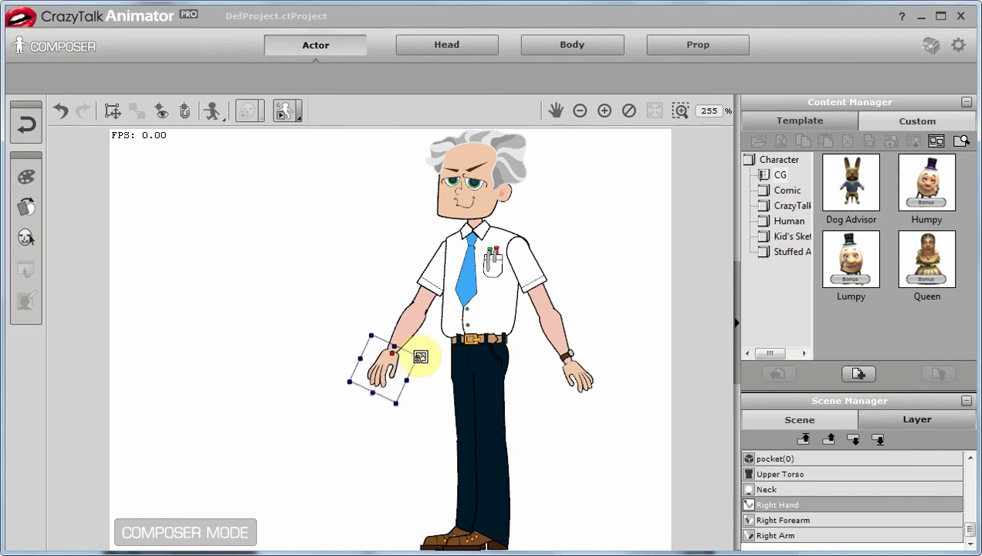
{"action": "left_click", "coordinate": [28, 211]}
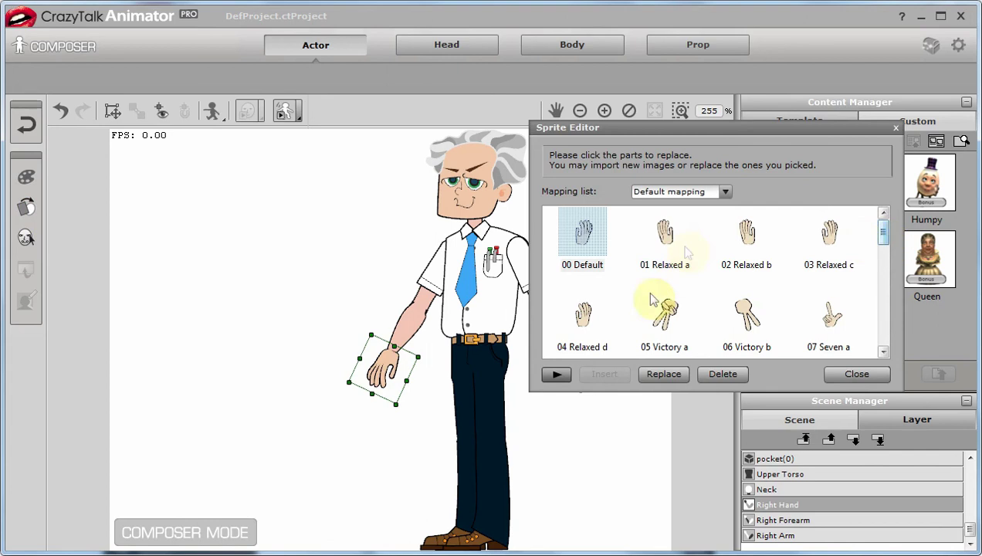
- Replace the right hand's 00 Default sprite with the hand-ring image, applying it to this sprite only
{"action": "left_click", "coordinate": [664, 235]}
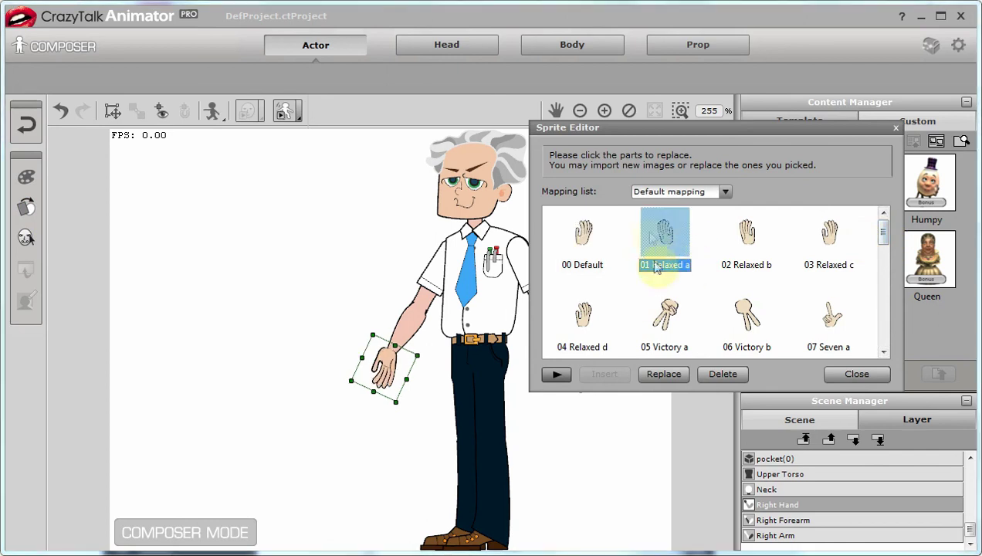
{"action": "left_click", "coordinate": [585, 236]}
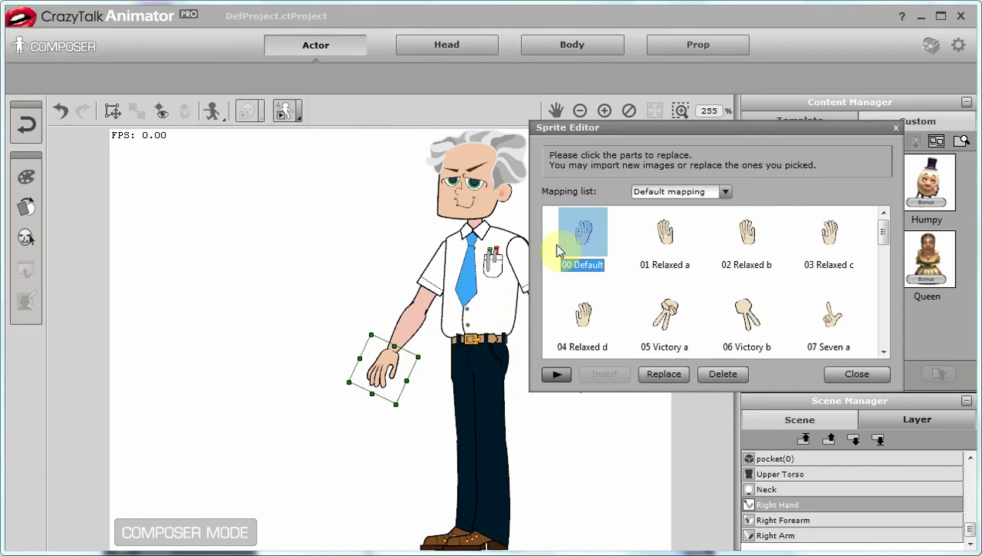
{"action": "left_click", "coordinate": [664, 374]}
{"action": "left_click_drag", "start_coordinate": [687, 208], "coordinate": [691, 300]}
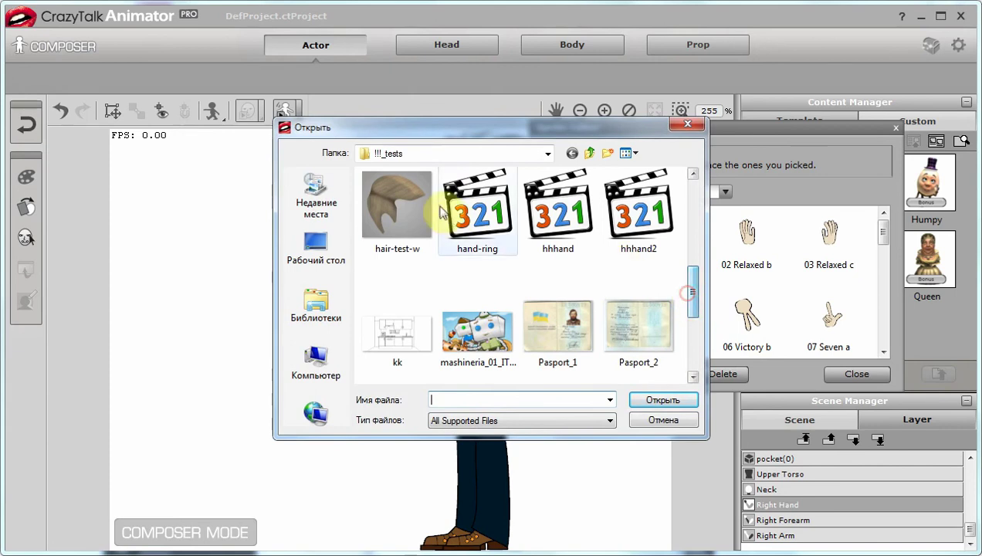
{"action": "double_click", "coordinate": [463, 209]}
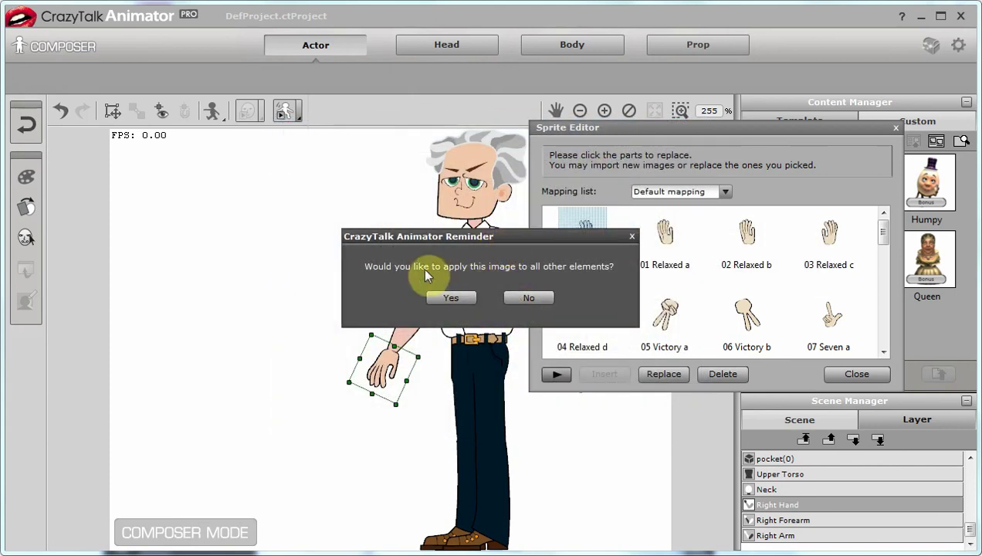
{"action": "left_click", "coordinate": [532, 299]}
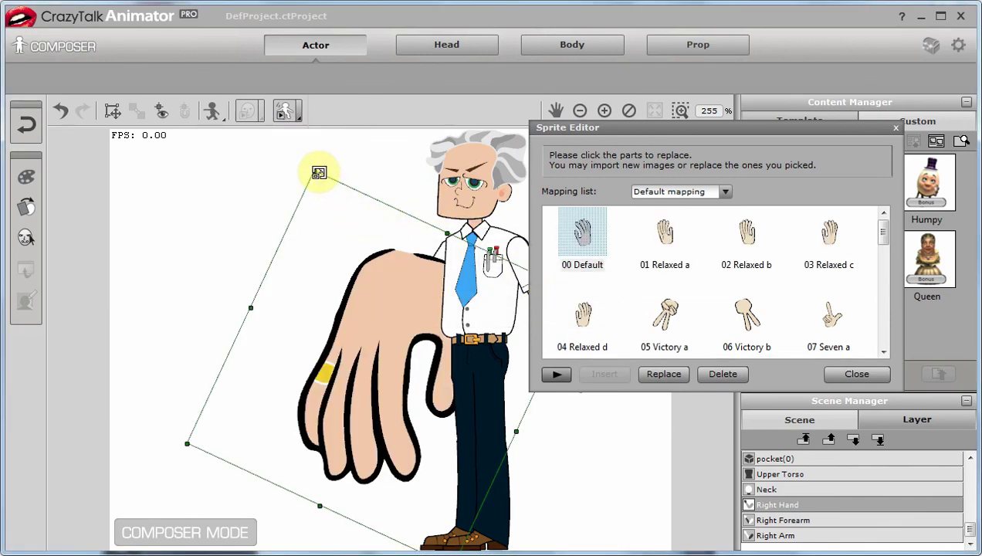
- Shrink the new hand to fit the arm, position it at the wrist, and close the Sprite Editor
{"action": "left_click_drag", "start_coordinate": [319, 172], "coordinate": [338, 345]}
{"action": "mouse_move", "coordinate": [390, 373]}
{"action": "left_mouse_down"}
{"action": "mouse_move", "coordinate": [386, 394]}
{"action": "mouse_move", "coordinate": [392, 375]}
{"action": "left_mouse_up"}
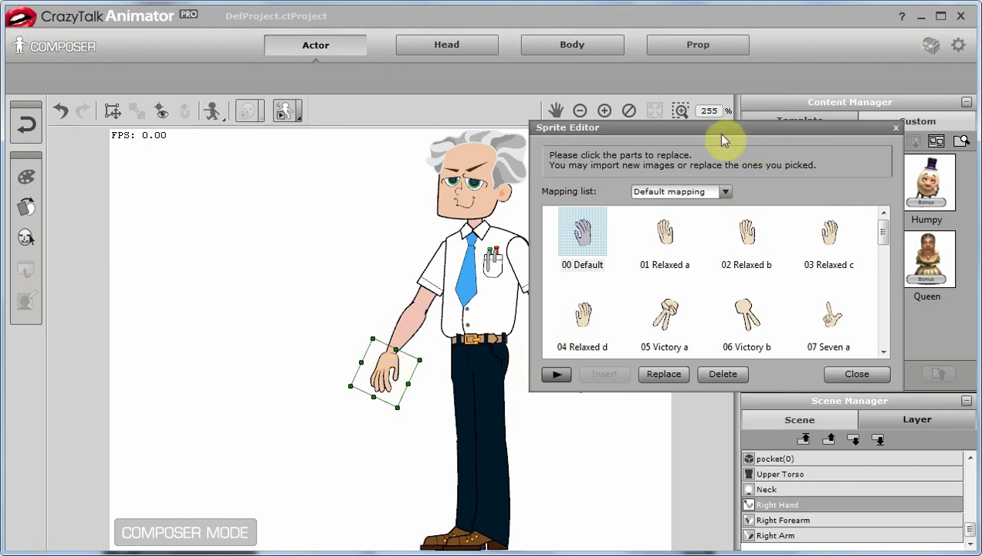
{"action": "left_click_drag", "start_coordinate": [722, 136], "coordinate": [777, 121]}
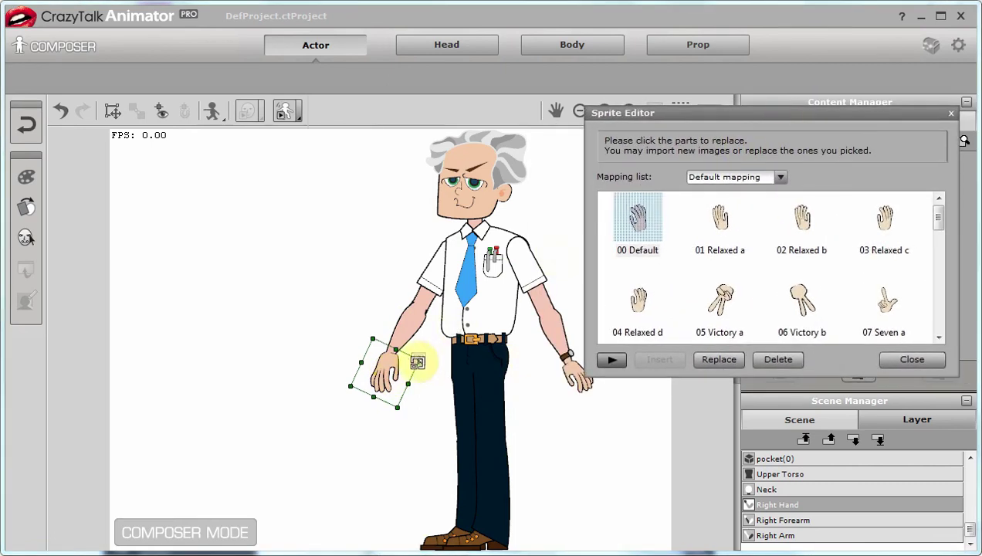
{"action": "left_click_drag", "start_coordinate": [417, 358], "coordinate": [415, 358]}
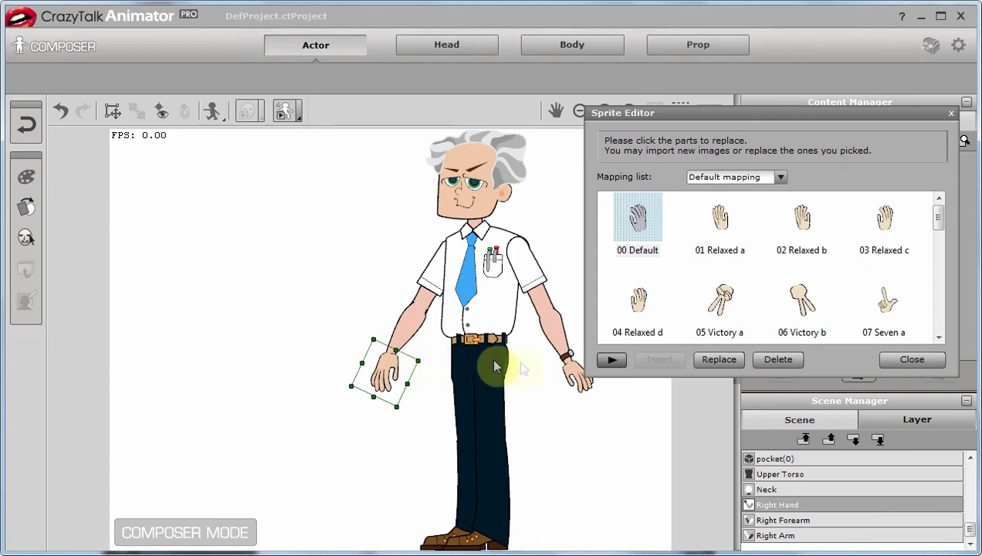
{"action": "left_click", "coordinate": [912, 359]}
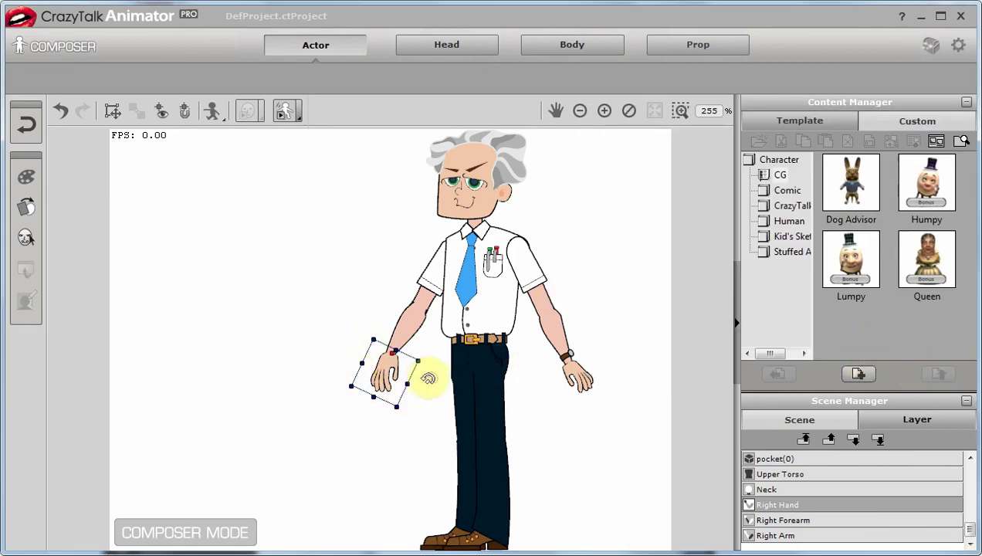
- Rotate the ringed hand around the wrist and zoom in to 1000% to inspect it
{"action": "left_click_drag", "start_coordinate": [432, 370], "coordinate": [457, 379]}
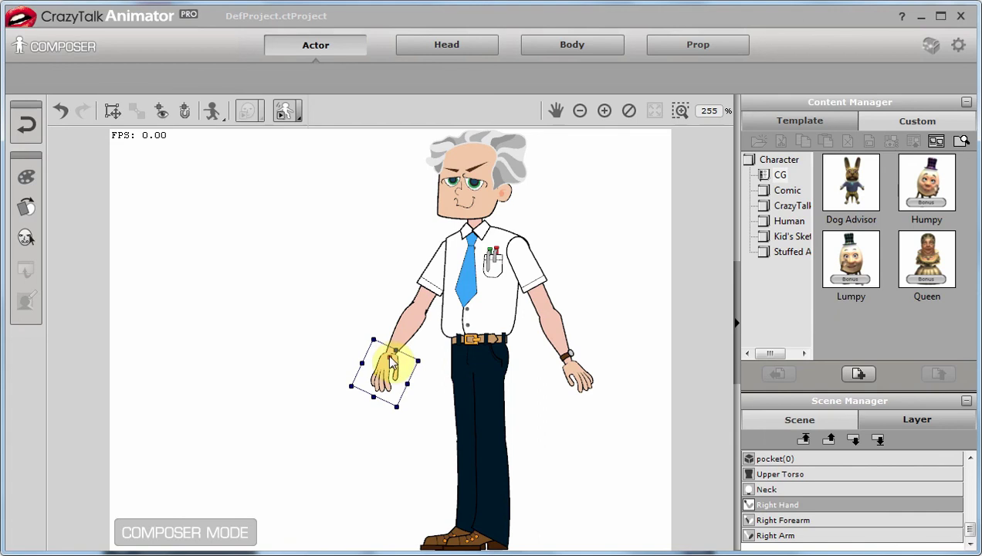
{"action": "mouse_move", "coordinate": [432, 376]}
{"action": "left_mouse_down"}
{"action": "mouse_move", "coordinate": [335, 402]}
{"action": "mouse_move", "coordinate": [417, 290]}
{"action": "mouse_move", "coordinate": [407, 402]}
{"action": "mouse_move", "coordinate": [434, 361]}
{"action": "left_mouse_up"}
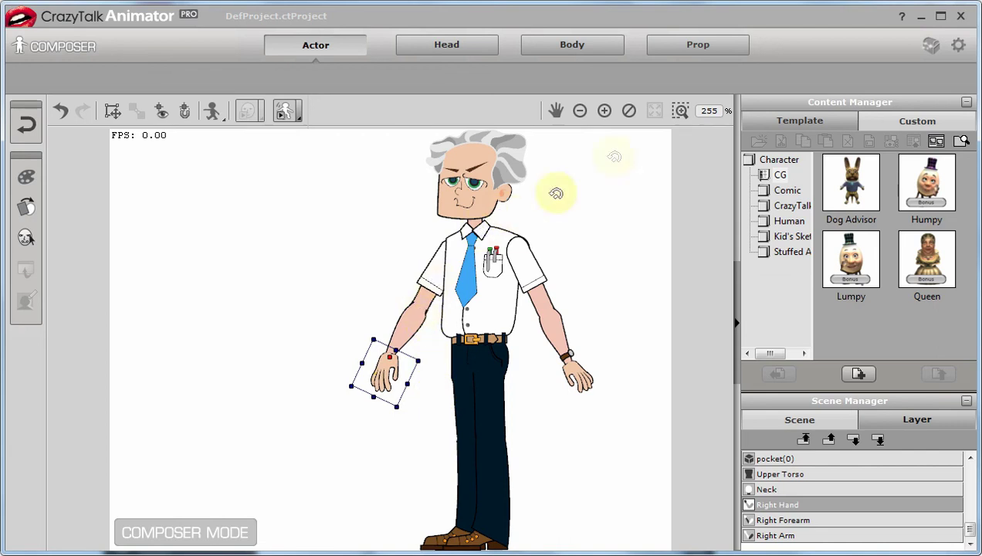
{"action": "left_click", "coordinate": [606, 111]}
{"action": "left_click", "coordinate": [605, 111]}
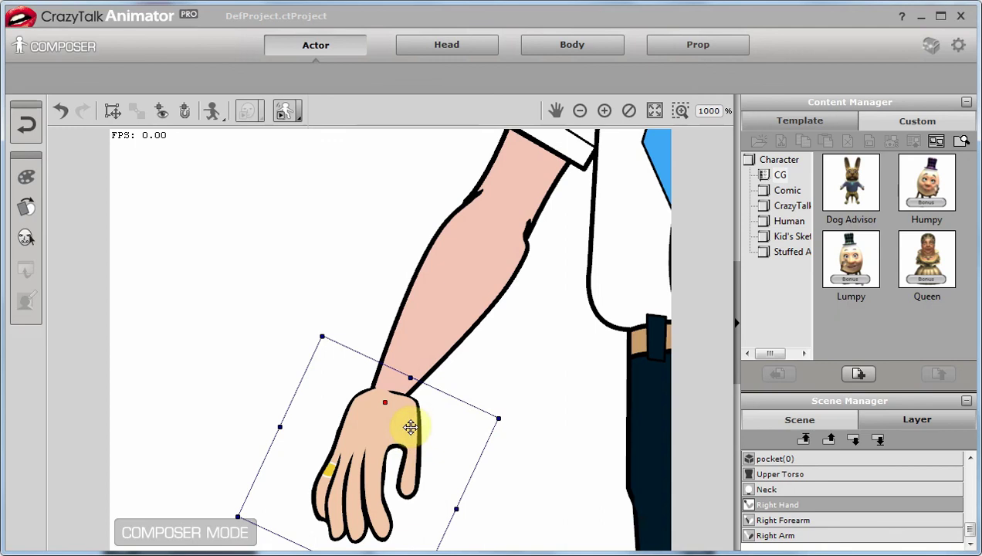
- Return to the stage, confirm updating it with the ringed hand, and select the Average Guy character
{"action": "left_click", "coordinate": [33, 126]}
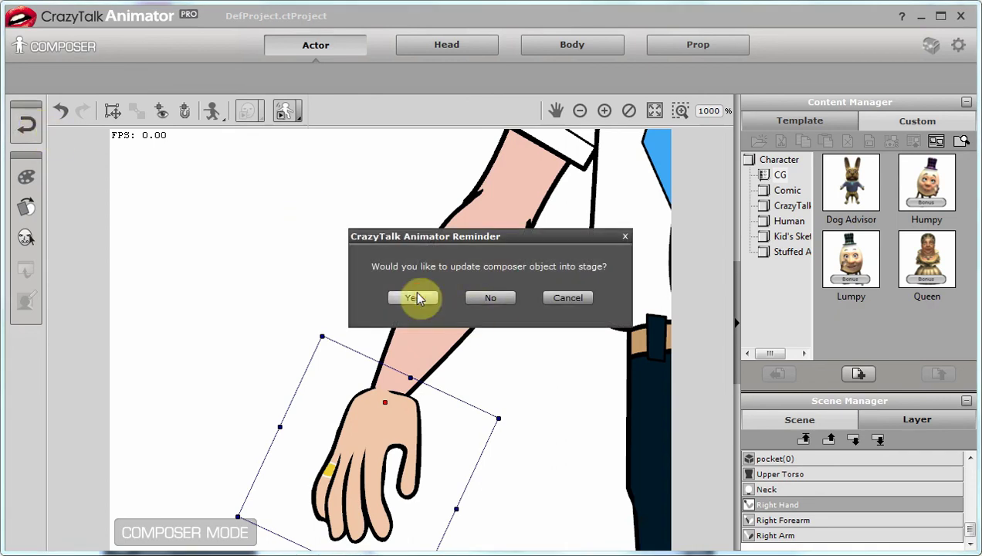
{"action": "left_click", "coordinate": [417, 297]}
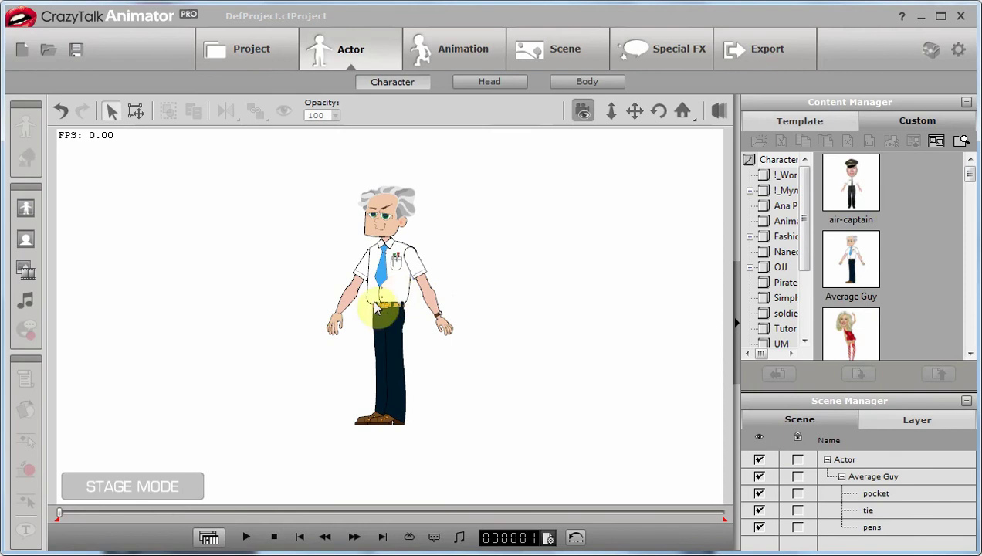
{"action": "left_click", "coordinate": [390, 278]}
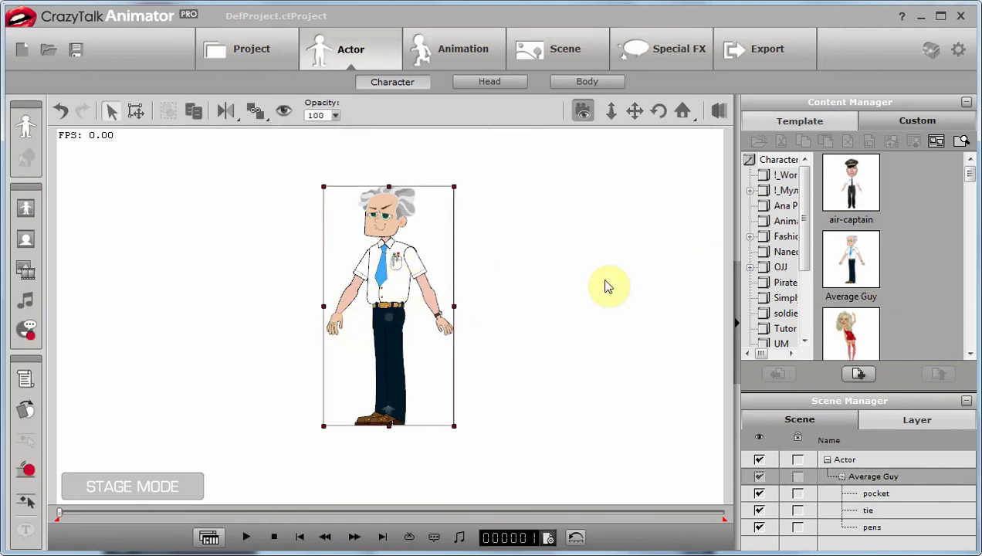